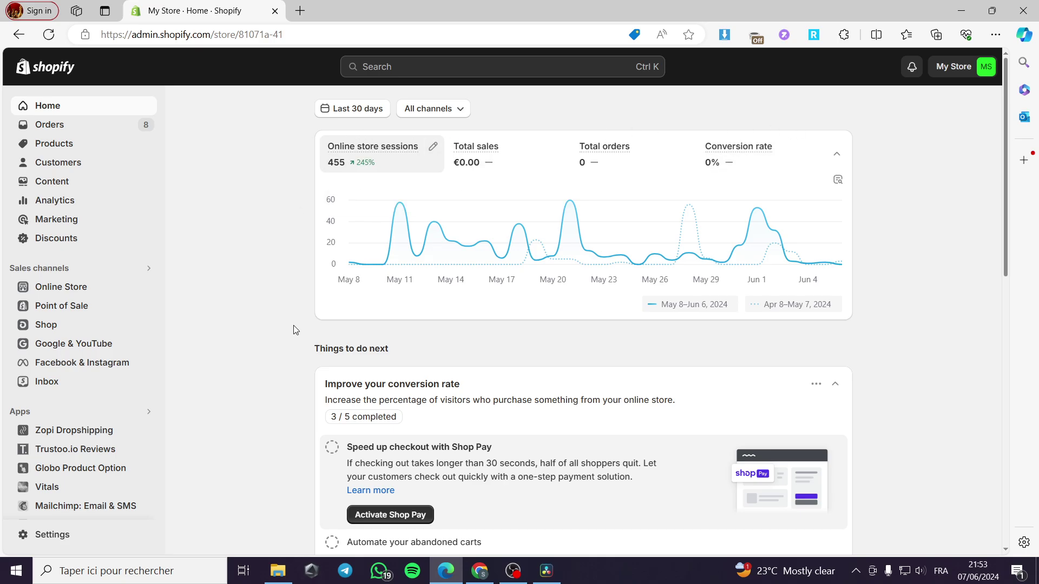
Step: Browse the Products list, return to Home, and open the admin search showing recent searches
scroll(825, 338, "down", 5)
scroll(830, 340, "up", 5)
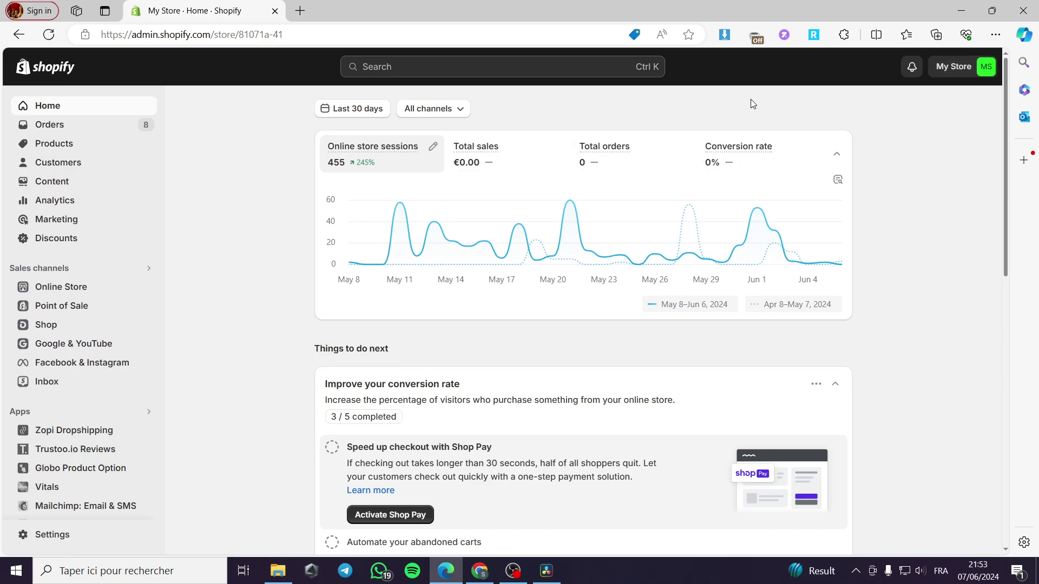
left_click(40, 149)
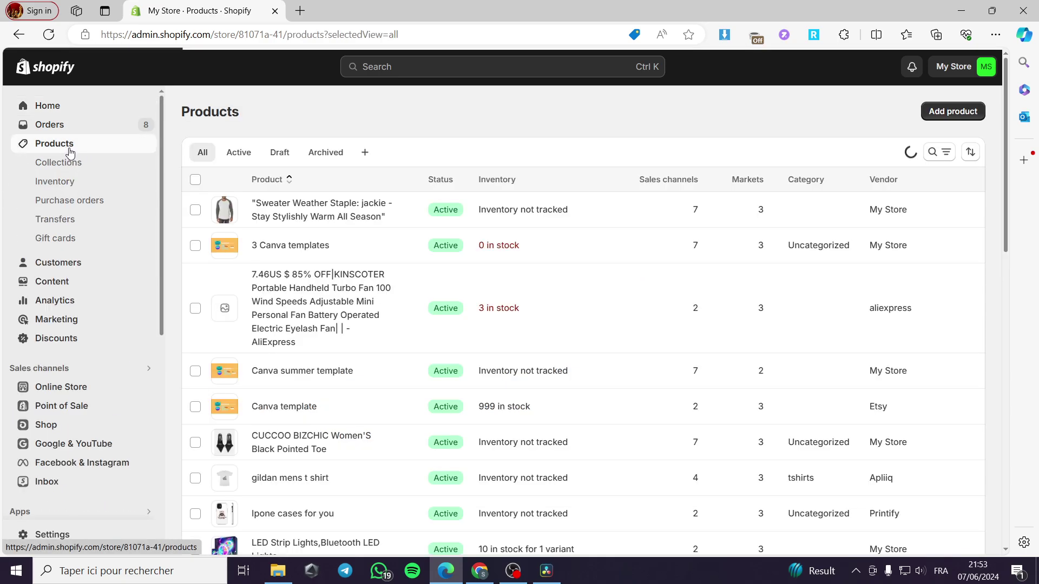
scroll(469, 287, "down", 4)
scroll(413, 384, "up", 4)
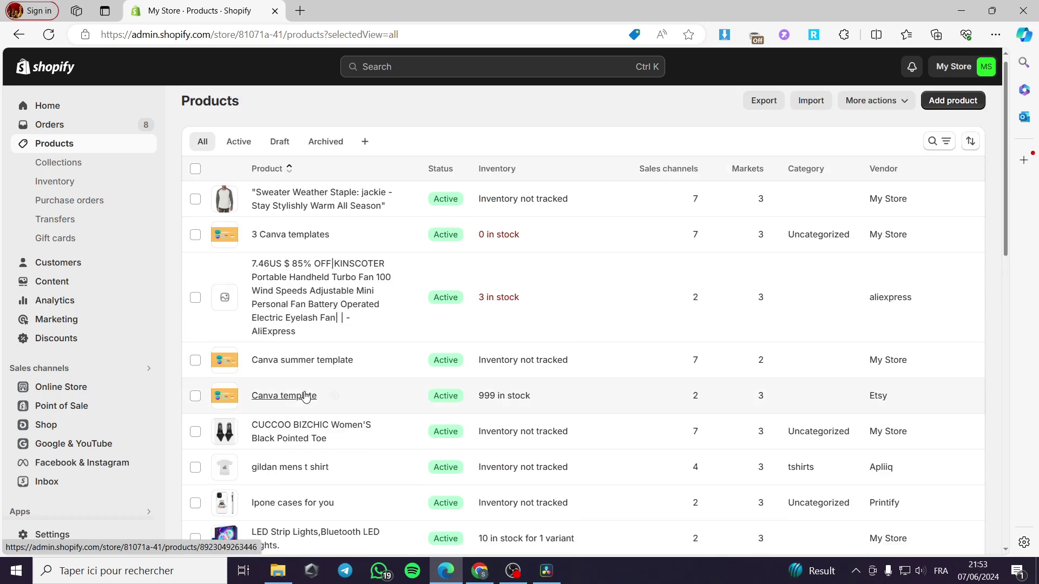
left_click(47, 107)
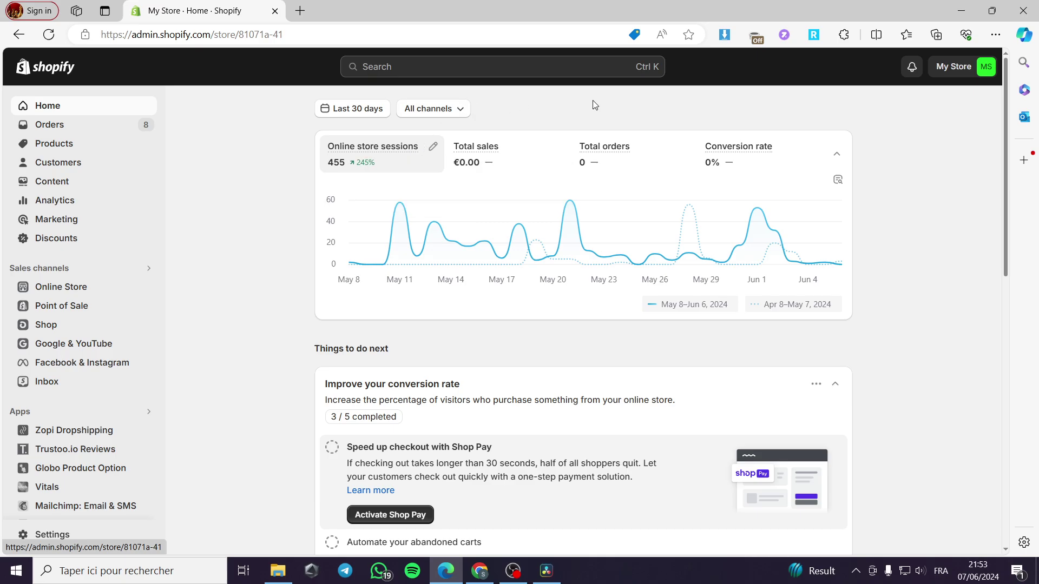
left_click(411, 69)
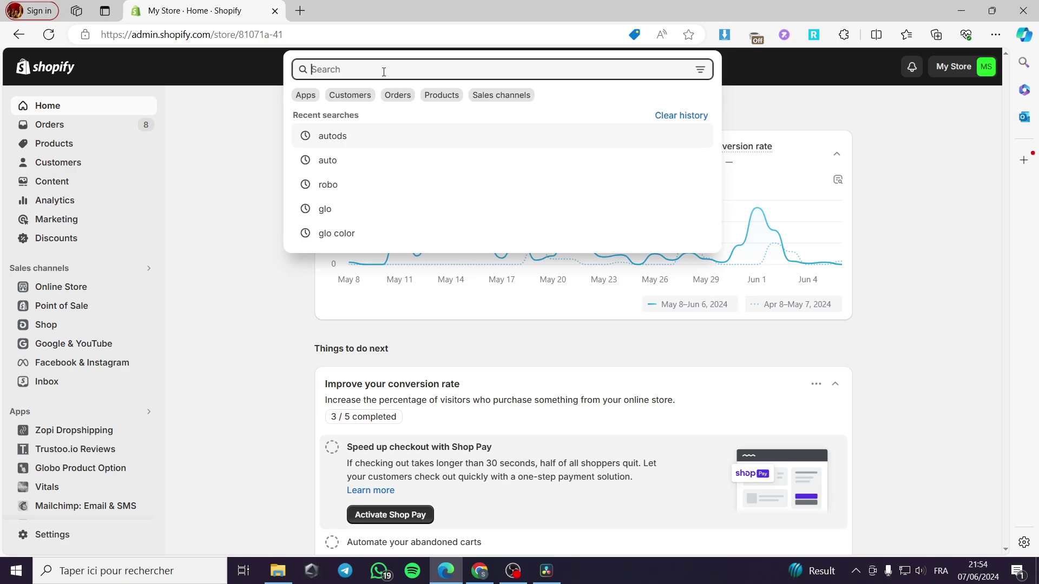
Step: Search for Releasit COD apps and open the Releasit COD Form & Upsells app page
type("Releasit COD")
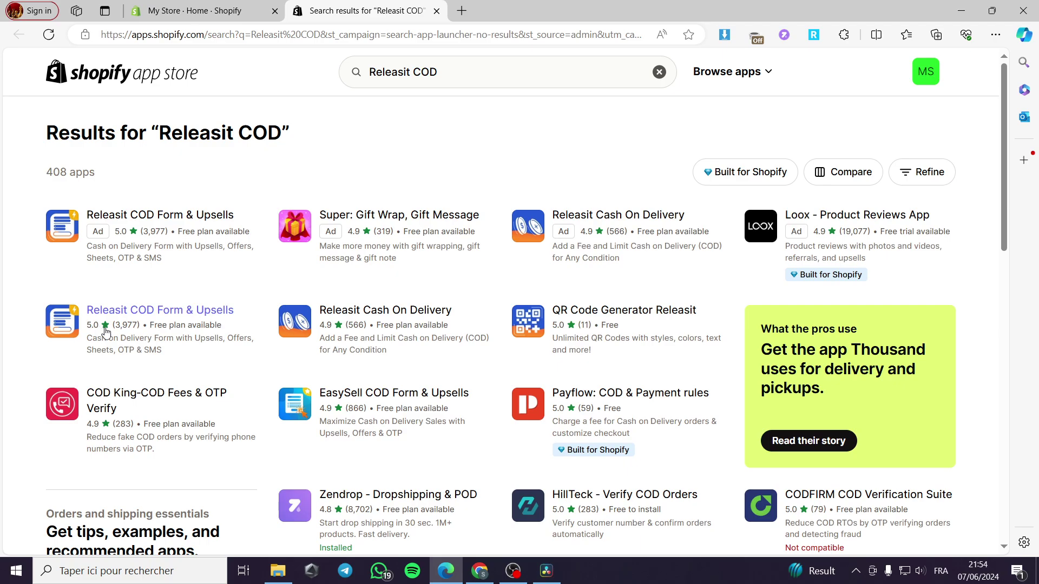
left_click(151, 311)
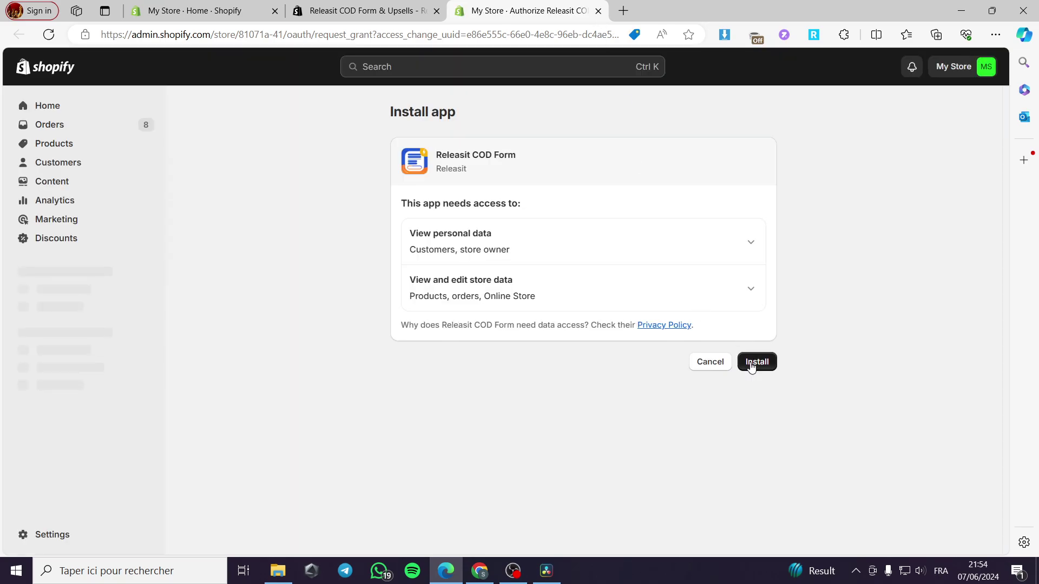
Step: Approve installing Releasit COD Form and choose English as its app language
left_click(751, 365)
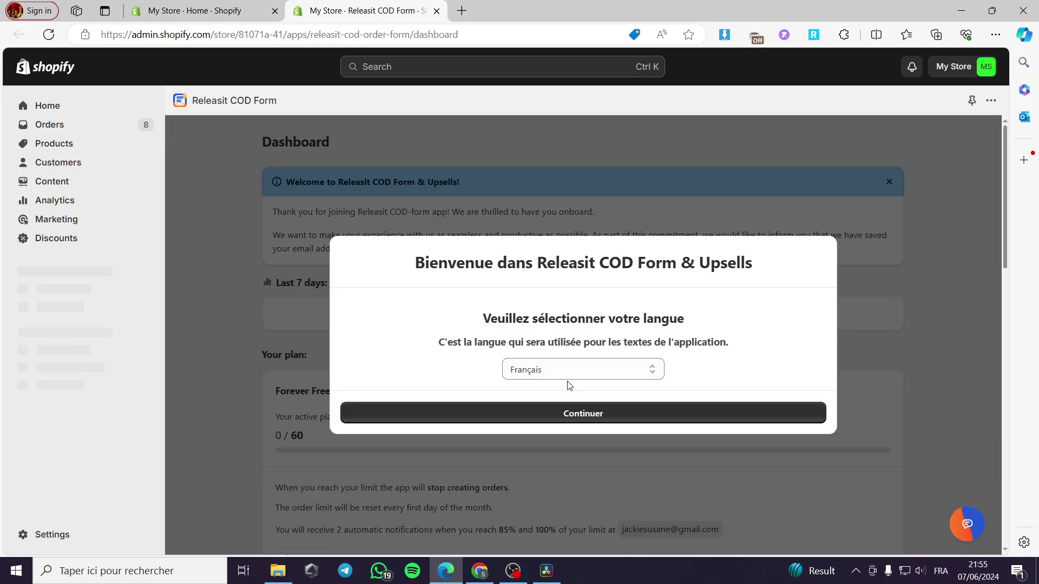
left_click(600, 369)
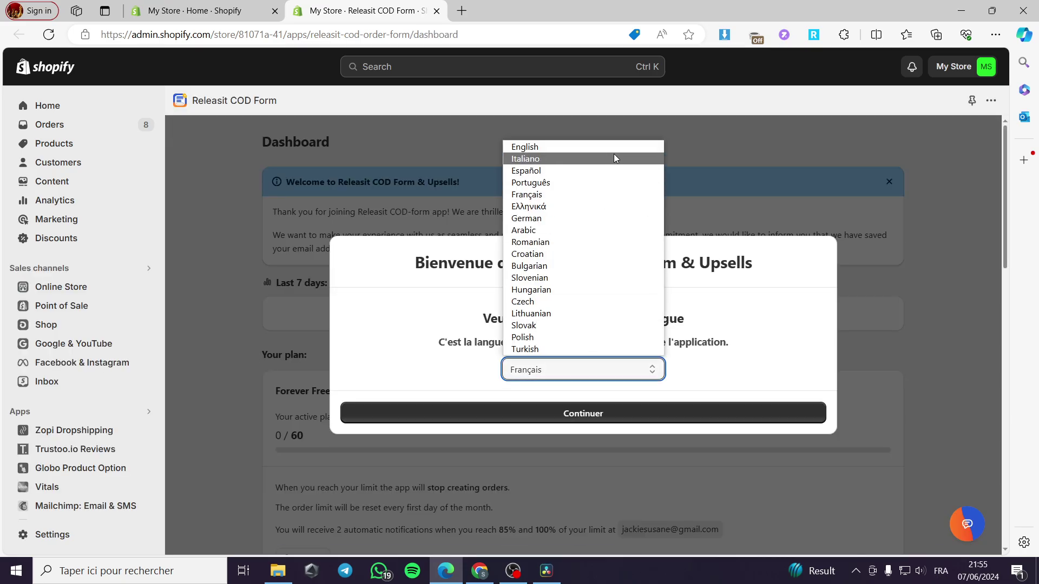
left_click(615, 150)
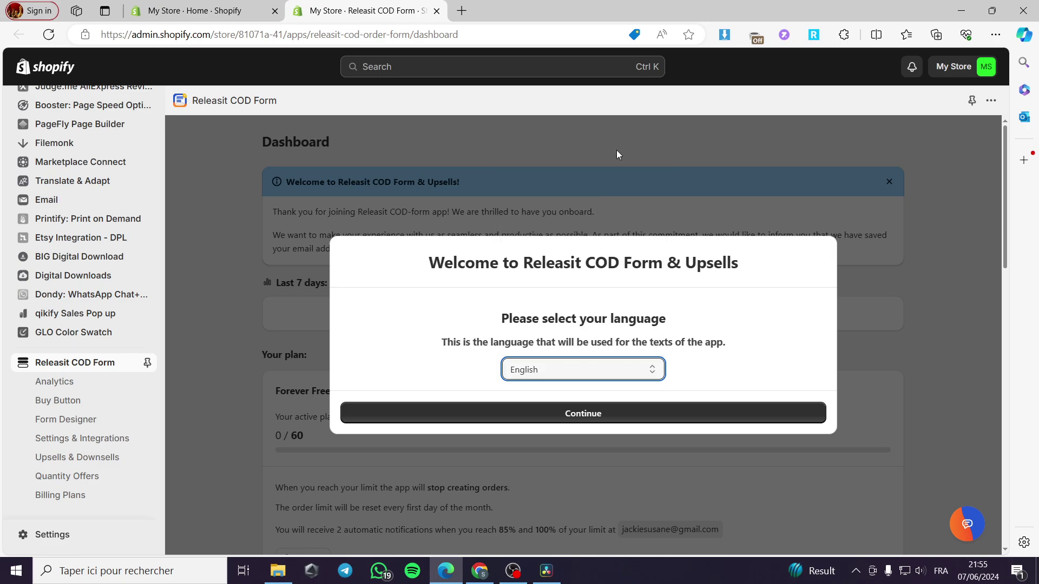
left_click(593, 418)
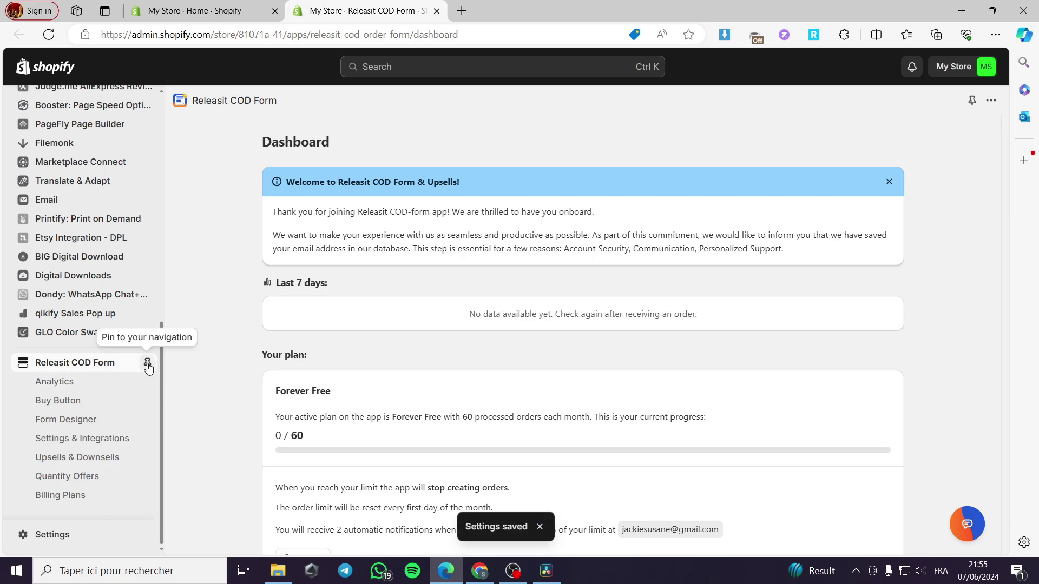
Step: Pin Releasit COD Form to the sidebar and scroll the dashboard down to the step 2 instructions
left_click(147, 366)
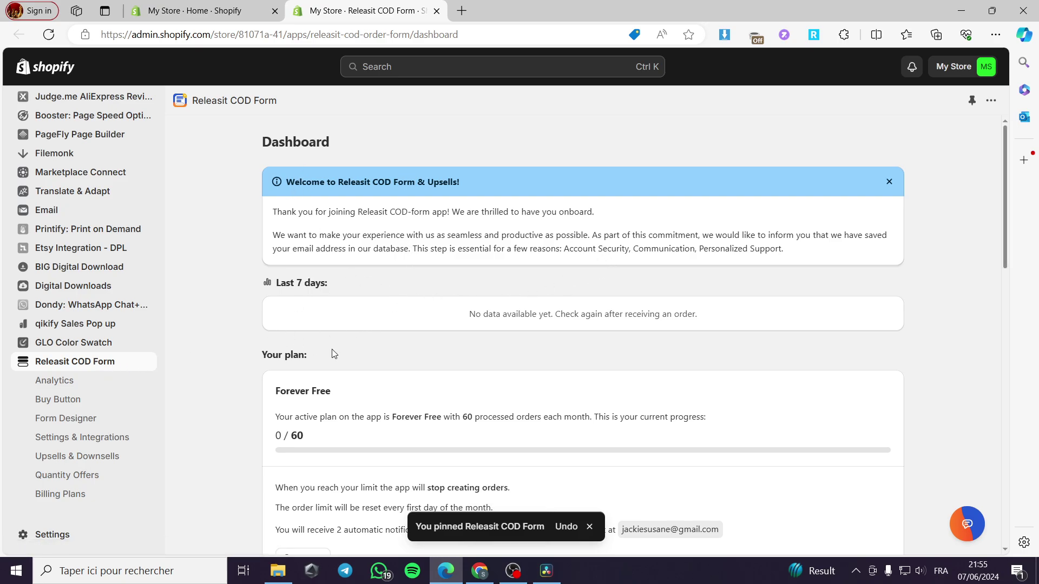
scroll(479, 290, "down", 1)
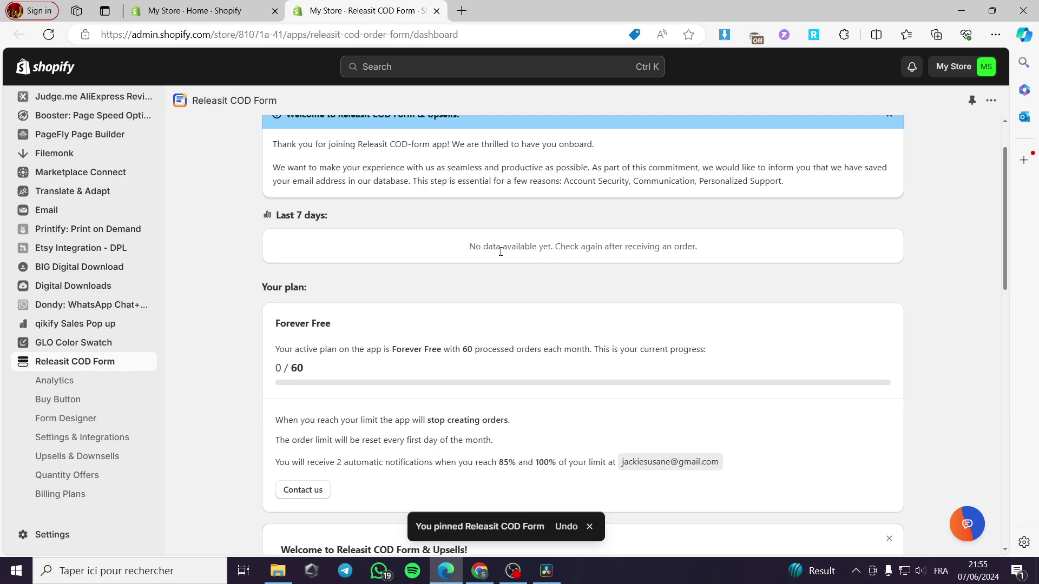
scroll(549, 257, "up", 1)
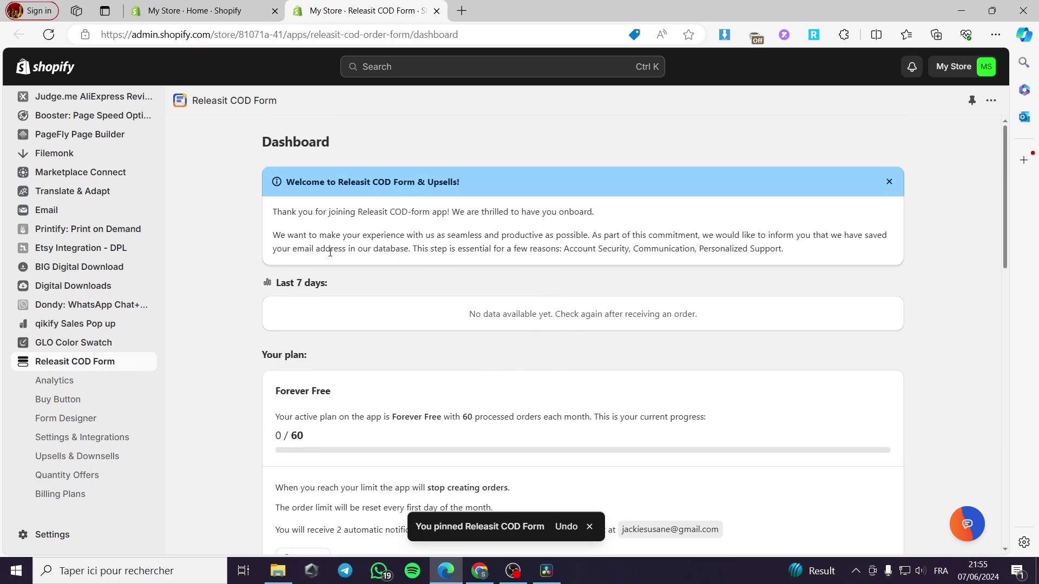
scroll(723, 292, "down", 2)
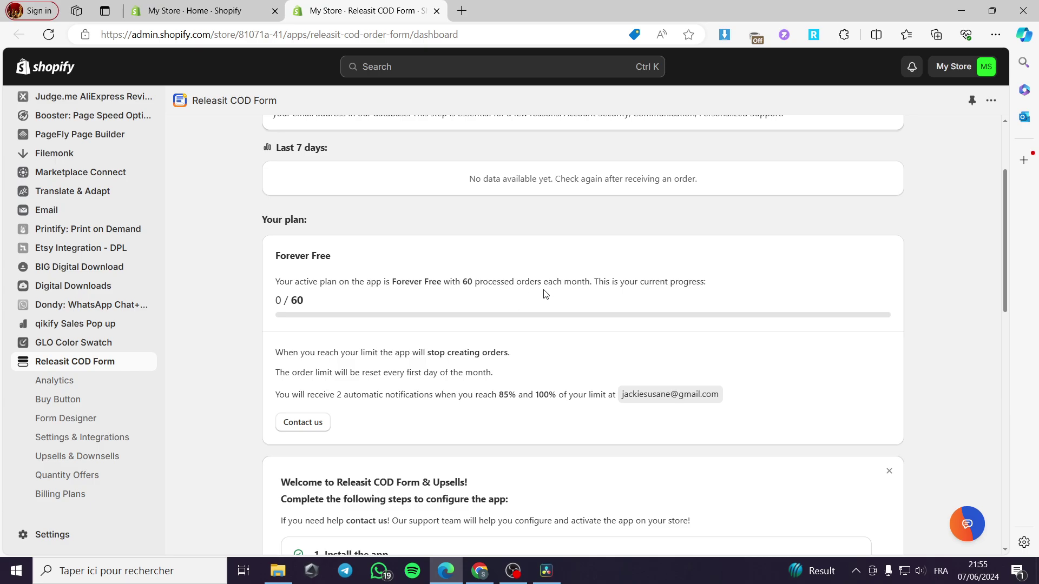
scroll(702, 301, "down", 1)
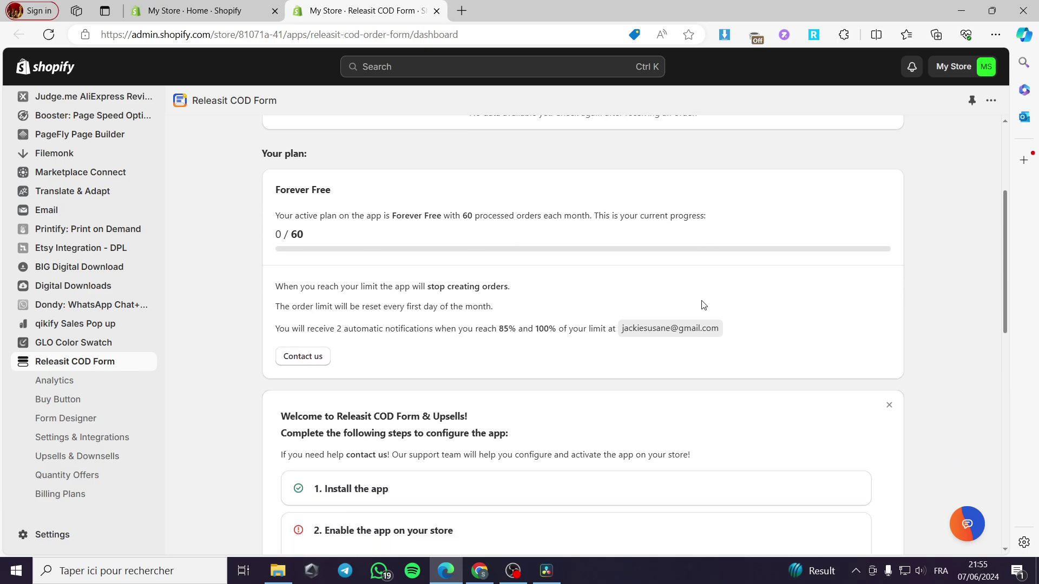
scroll(638, 328, "down", 1)
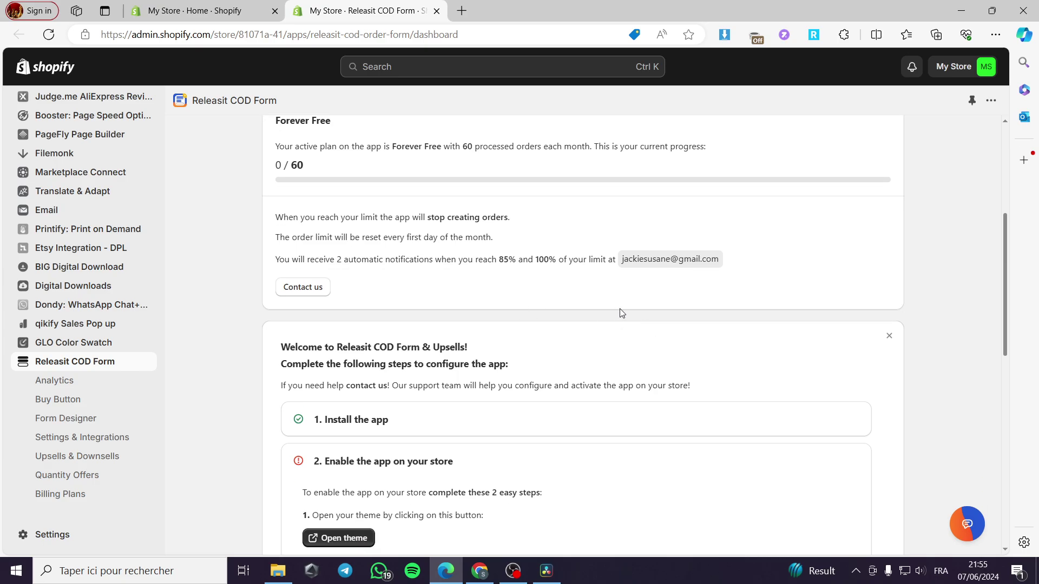
scroll(399, 248, "up", 1)
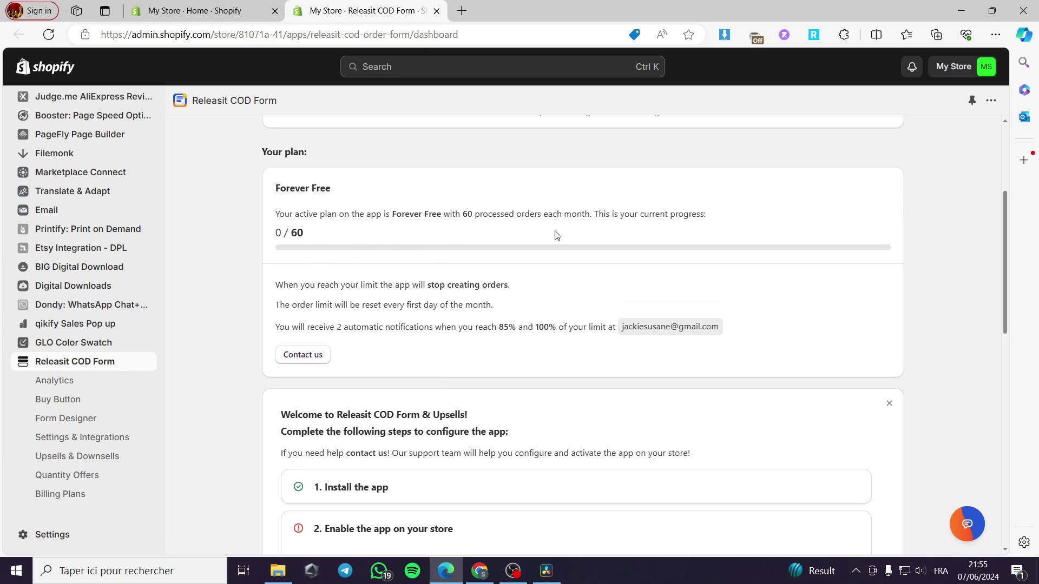
scroll(641, 234, "down", 3)
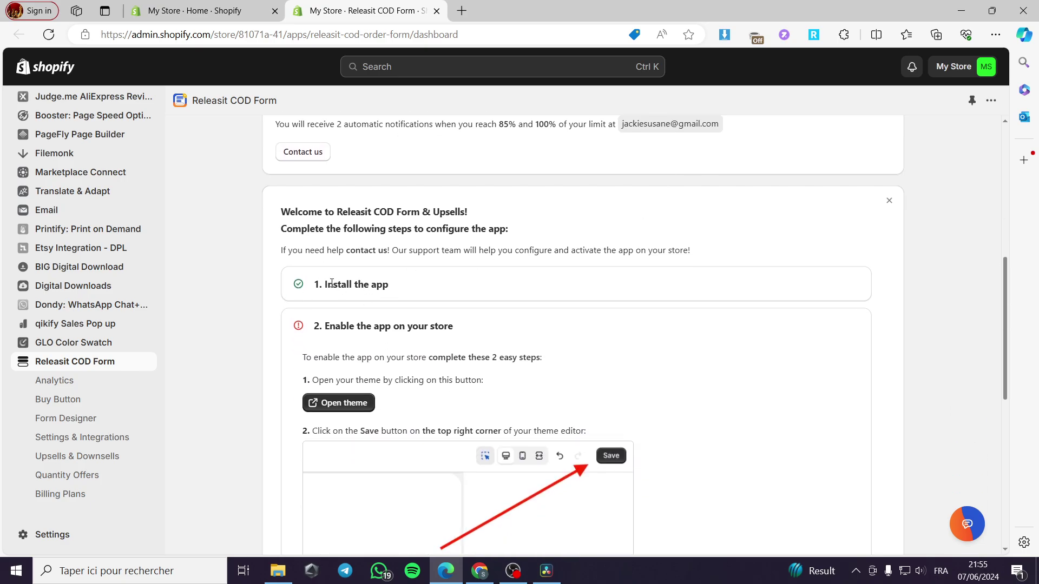
scroll(332, 283, "down", 2)
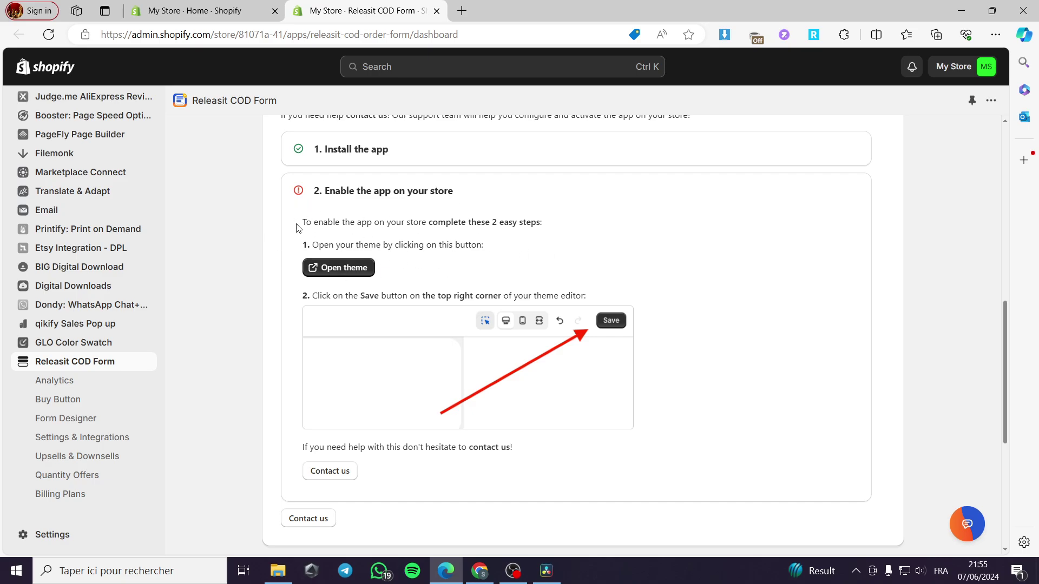
left_click_drag(303, 221, 598, 227)
Step: Save the Craft theme with the Releasit COD Form app embed enabled
left_click(569, 251)
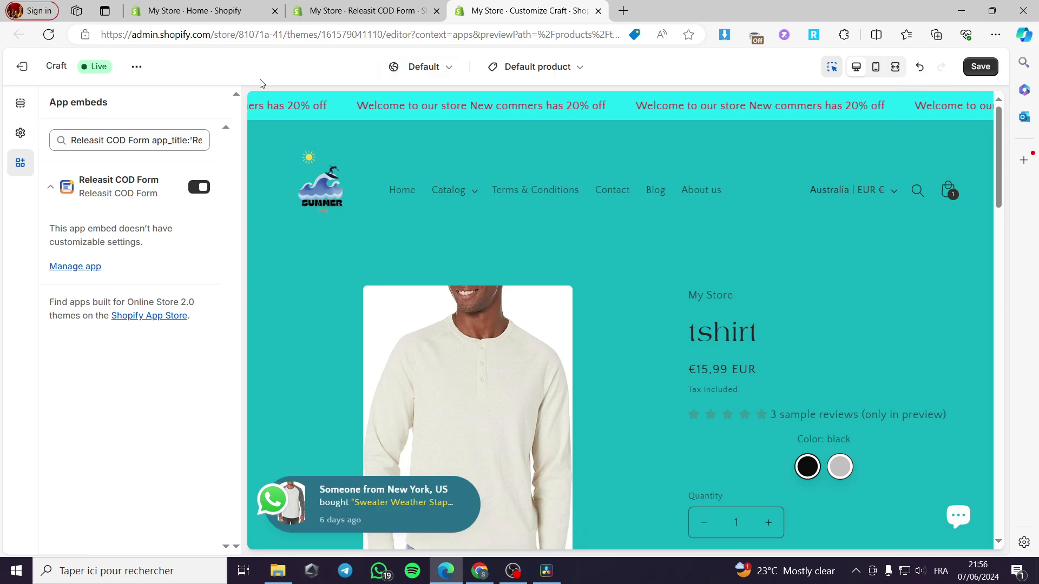
left_click(980, 66)
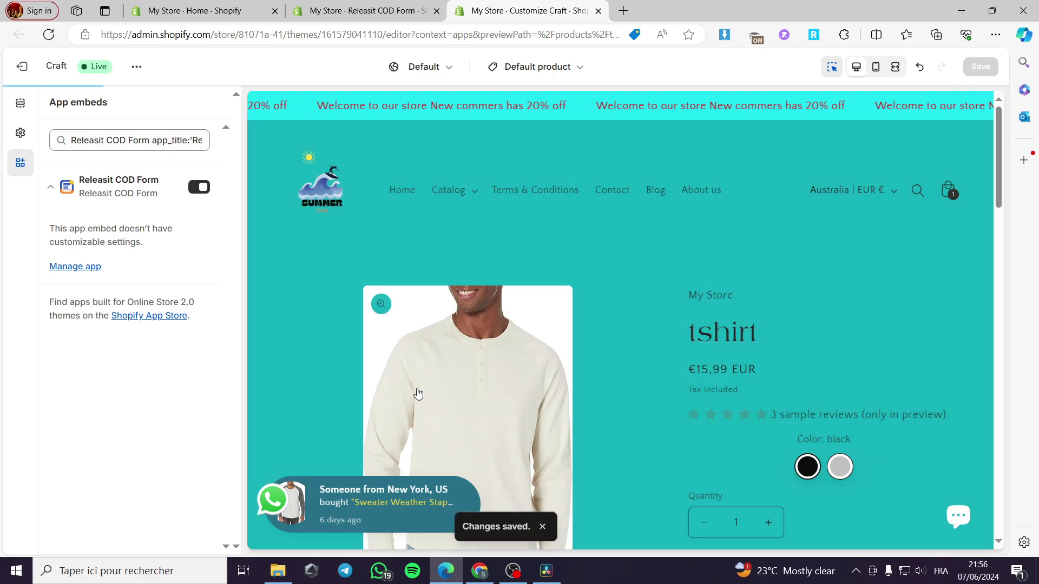
left_click(598, 11)
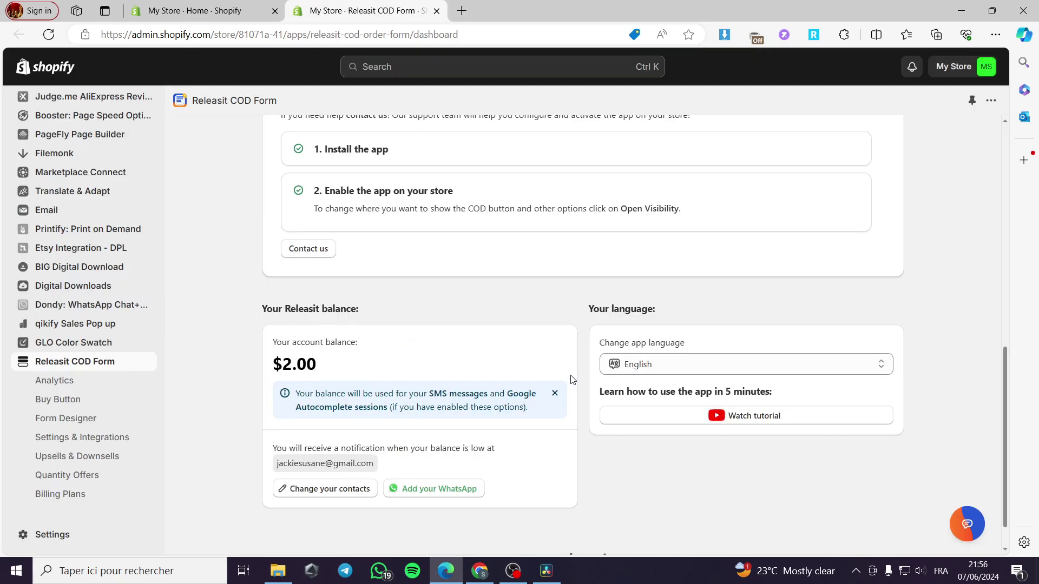
scroll(408, 361, "up", 3)
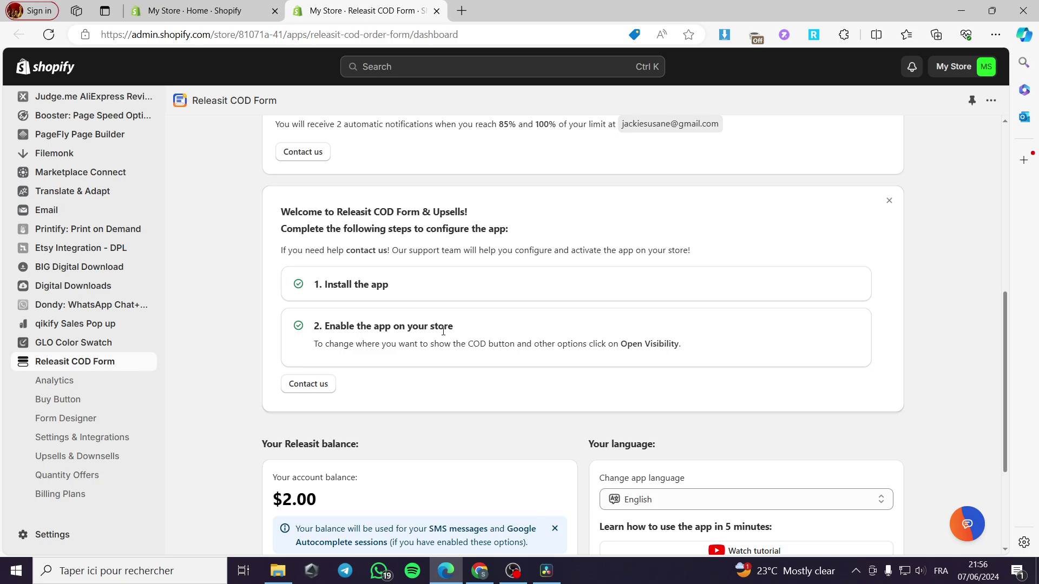
scroll(628, 325, "down", 4)
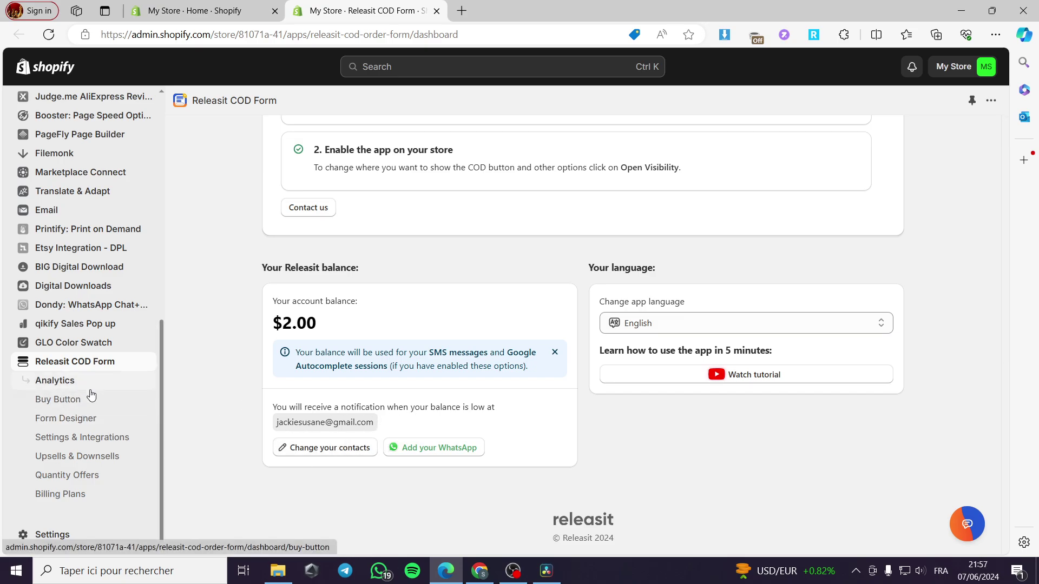
Step: Open the app's Analytics page and look over its empty Form opens, Orders and conversion metrics
left_click(55, 381)
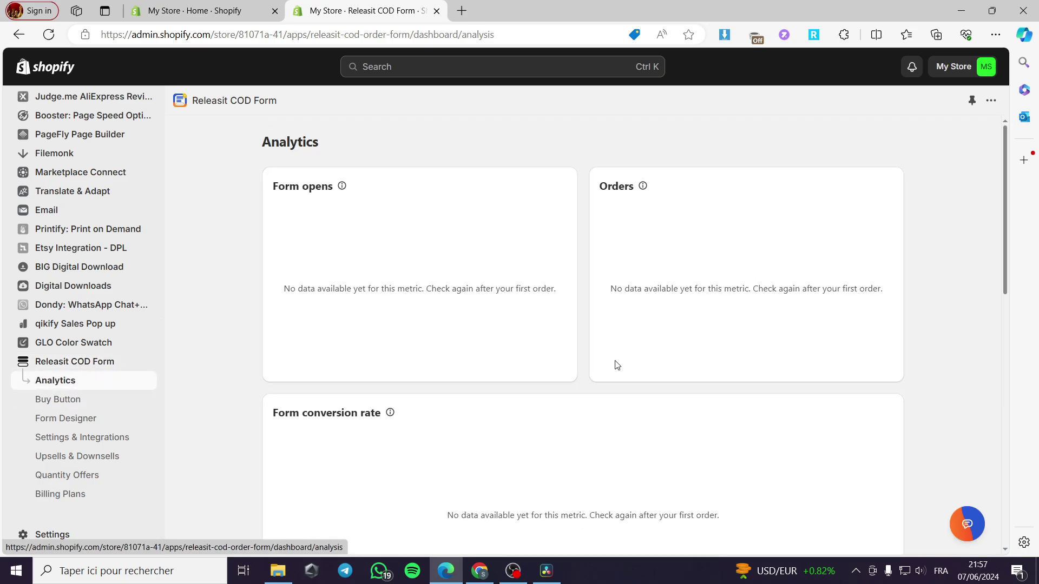
scroll(759, 368, "down", 2)
scroll(759, 367, "down", 9)
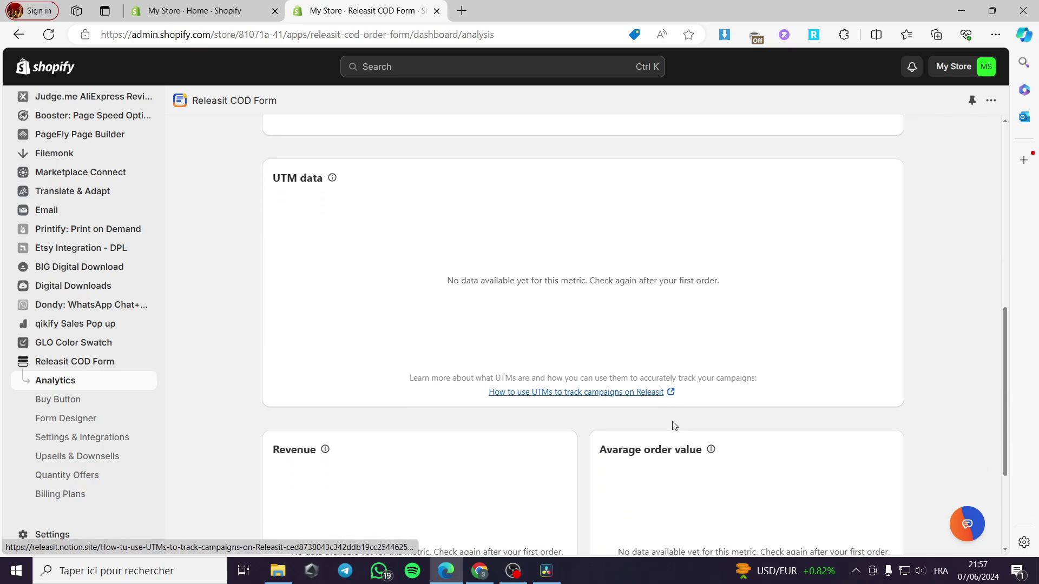
scroll(676, 427, "up", 10)
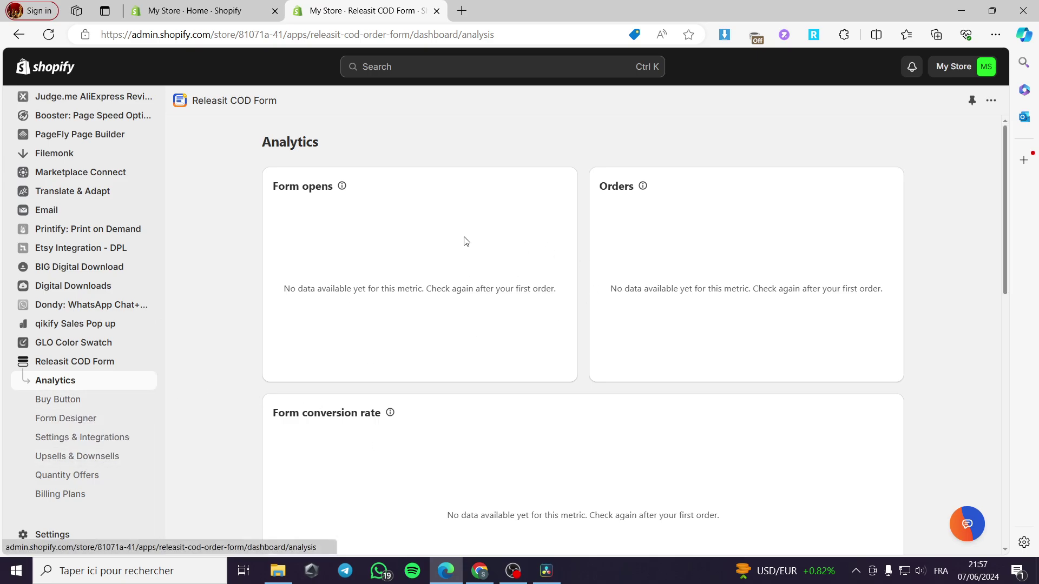
Step: Change the Buy Now button label to 'Buy Now pay on Delivery' and leave the subtitle empty
left_click(66, 401)
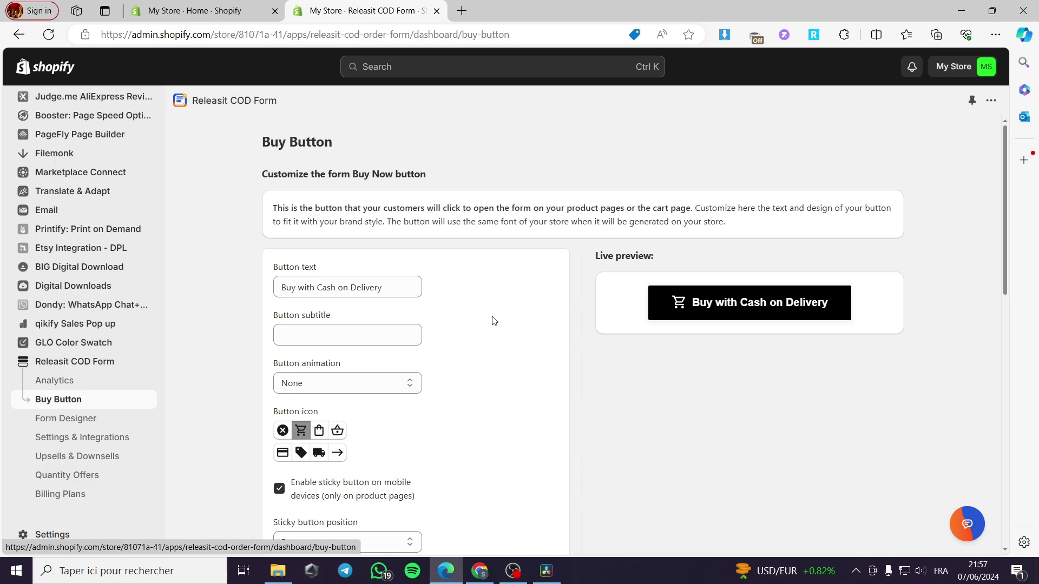
scroll(395, 328, "down", 3)
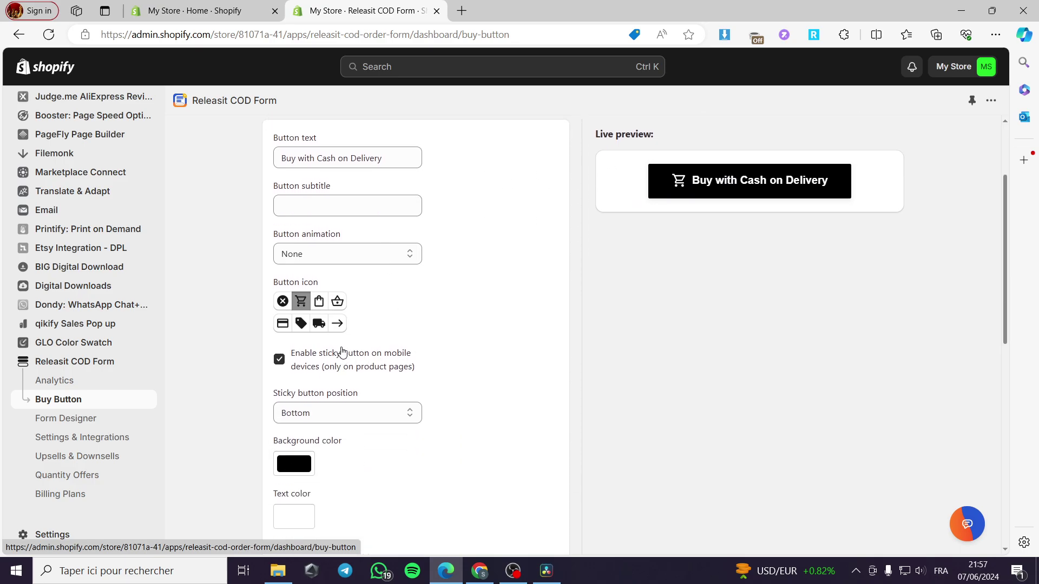
scroll(340, 352, "up", 3)
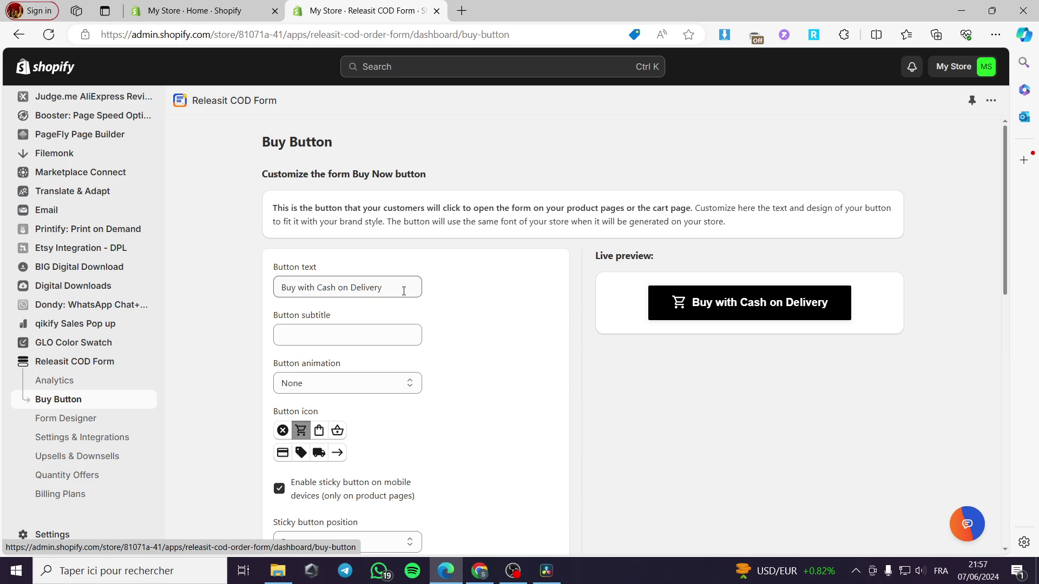
double_click(314, 287)
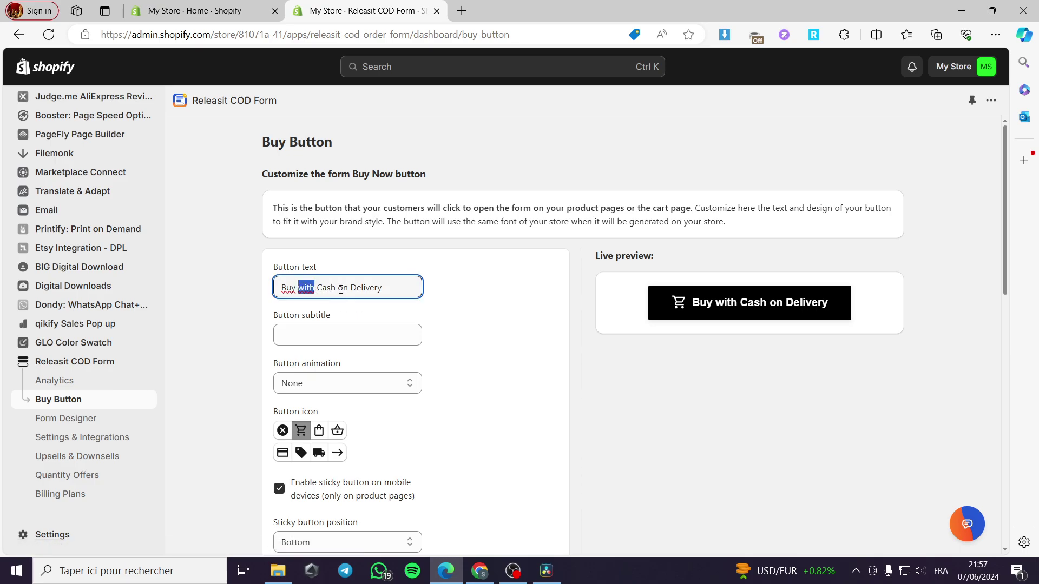
left_click_drag(399, 290, 312, 288)
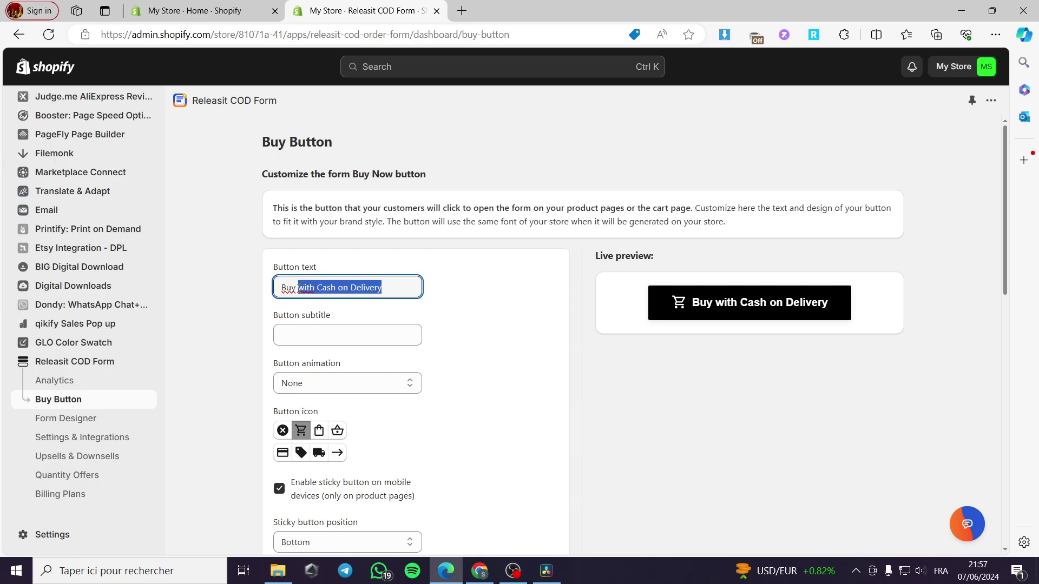
key("BackSpace")
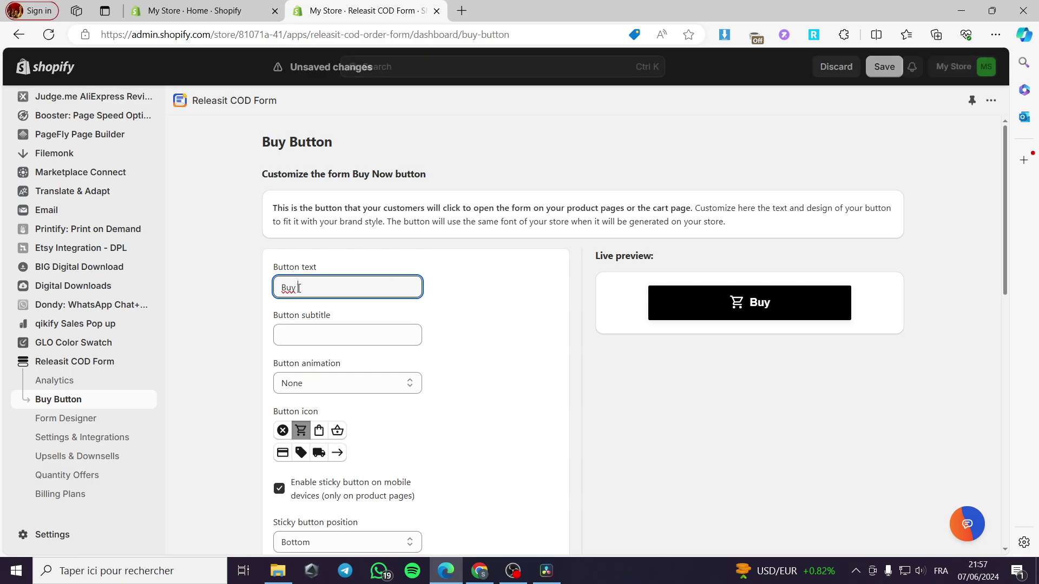
type("Now")
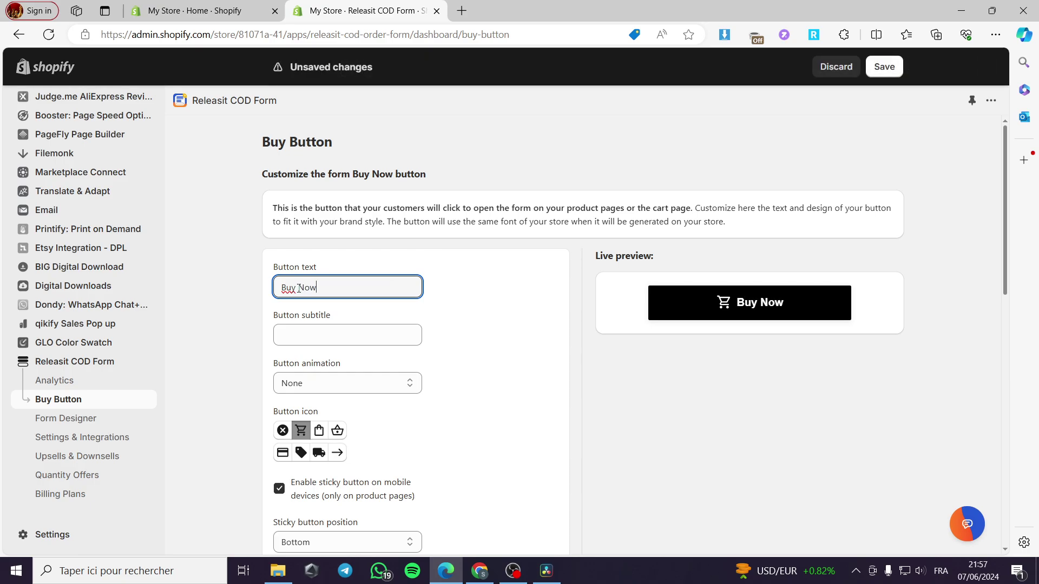
type(" pay o")
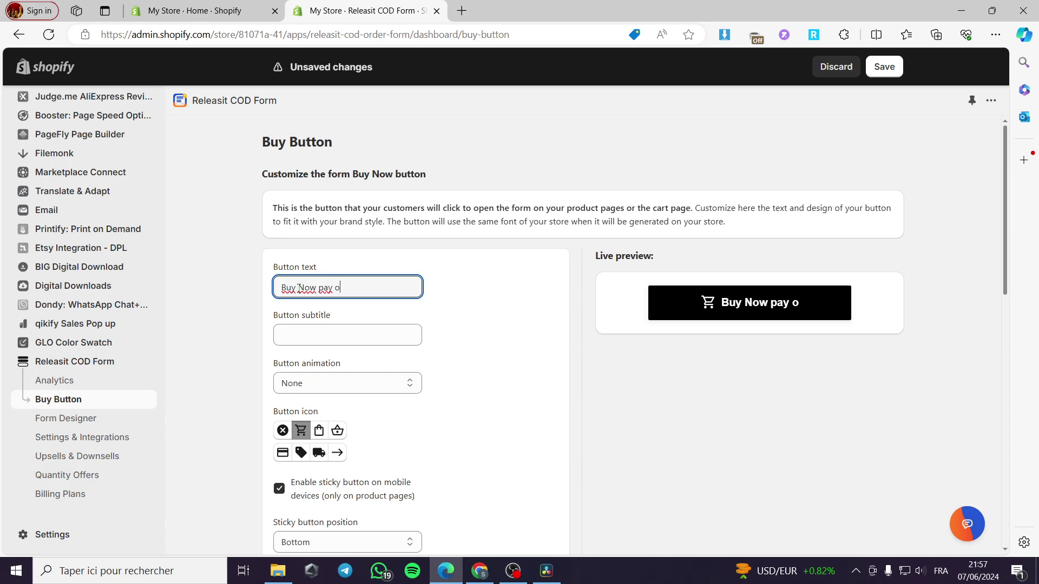
type("n Del")
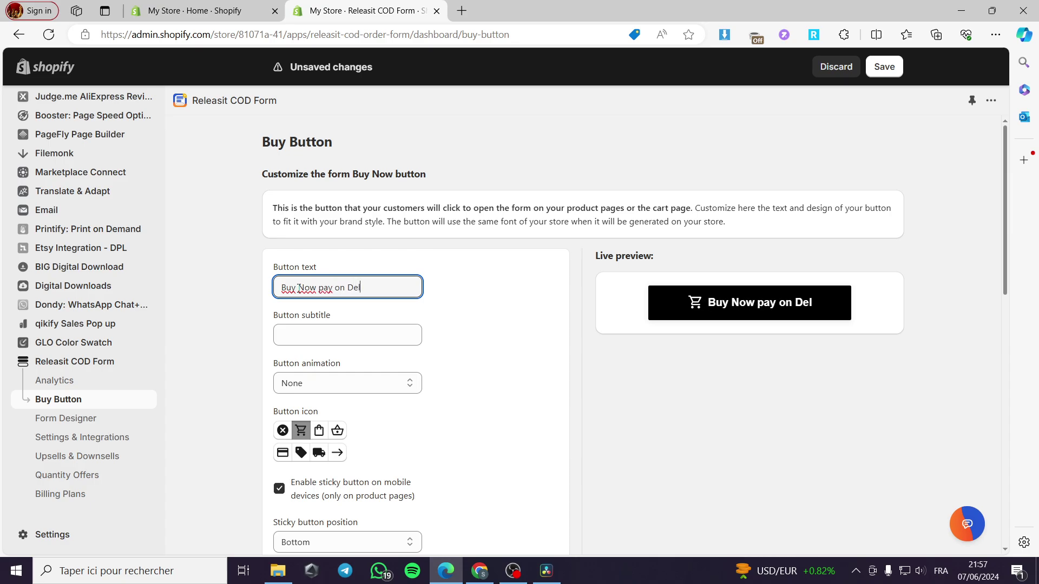
type("iver")
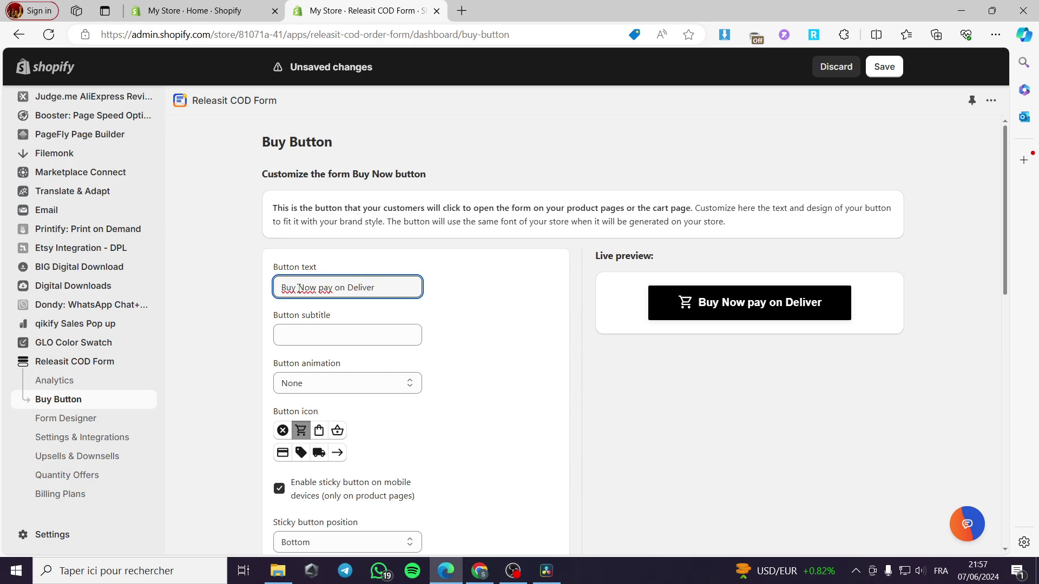
type("y")
key("BackSpace")
type("y")
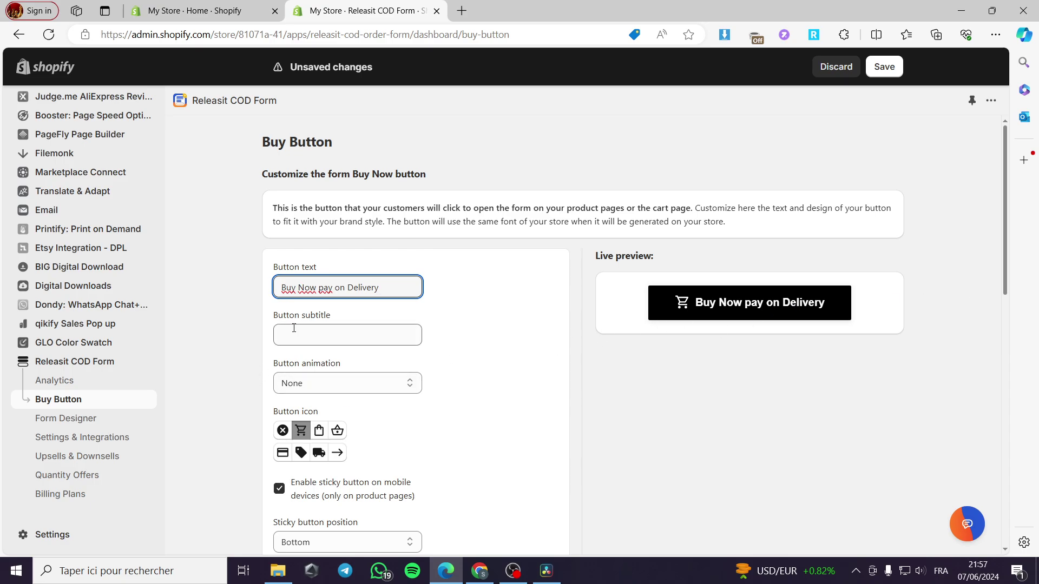
left_click(320, 337)
type("d")
type("sdf")
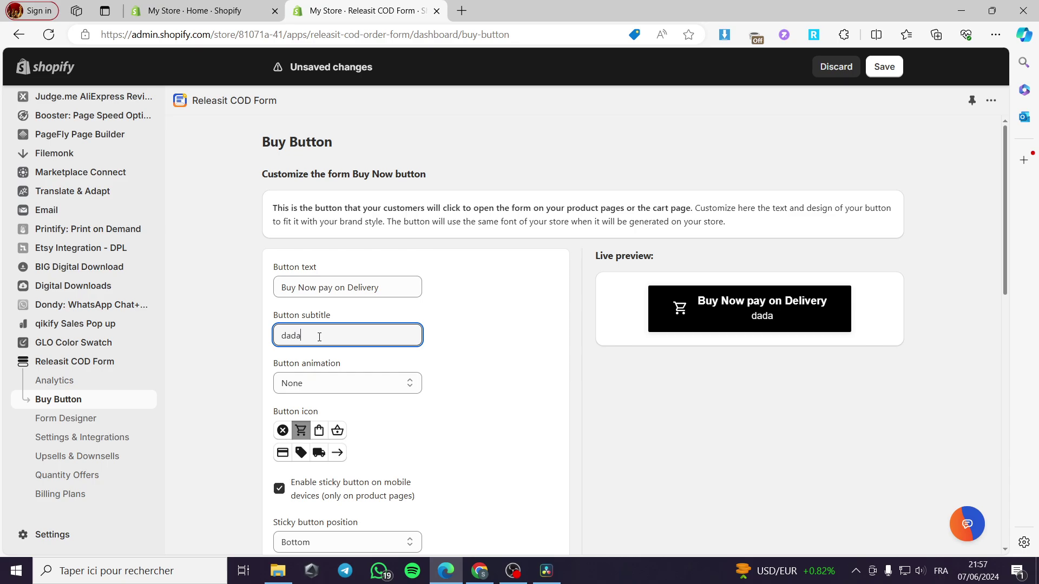
key("BackSpace")
key("BackSpace")
key("BackSpace")
key("BackSpace")
key("BackSpace")
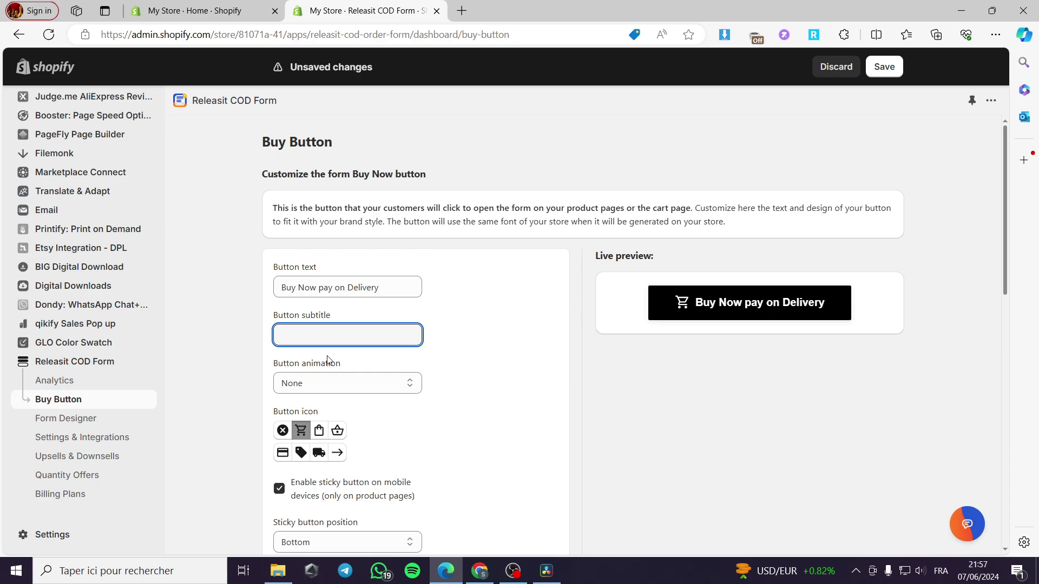
Step: Try the Shaker and Bounce animations, then set the button animation to Pulse
left_click(347, 385)
left_click(338, 415)
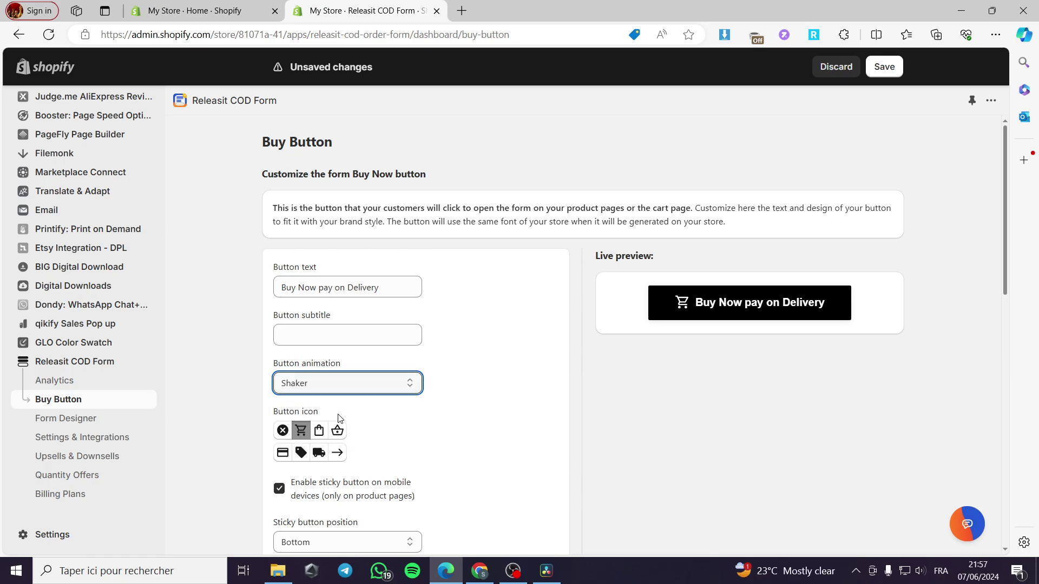
left_click(370, 388)
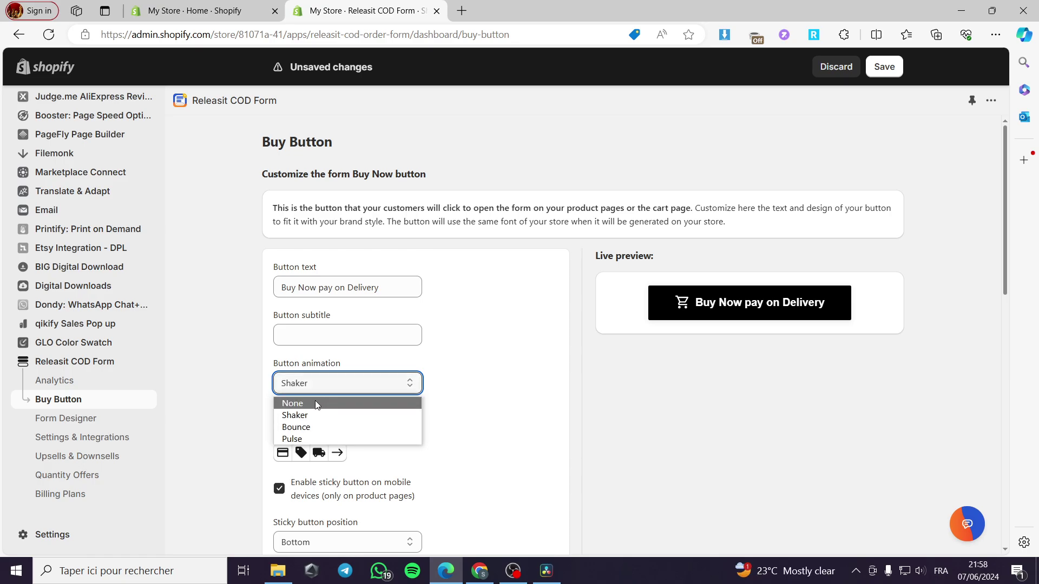
left_click(311, 427)
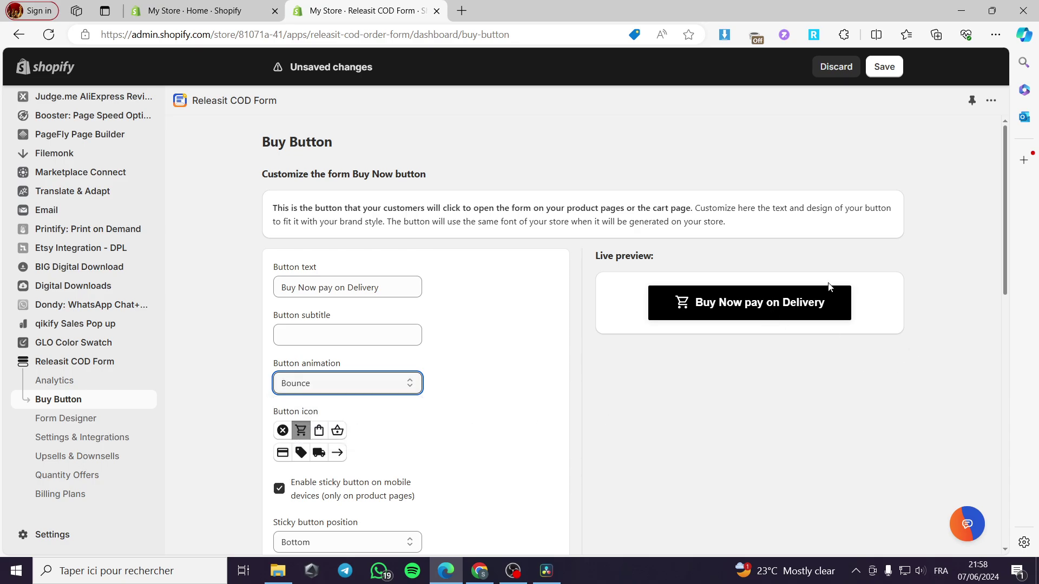
left_click(410, 383)
left_click(362, 440)
scroll(443, 347, "down", 1)
scroll(442, 346, "down", 2)
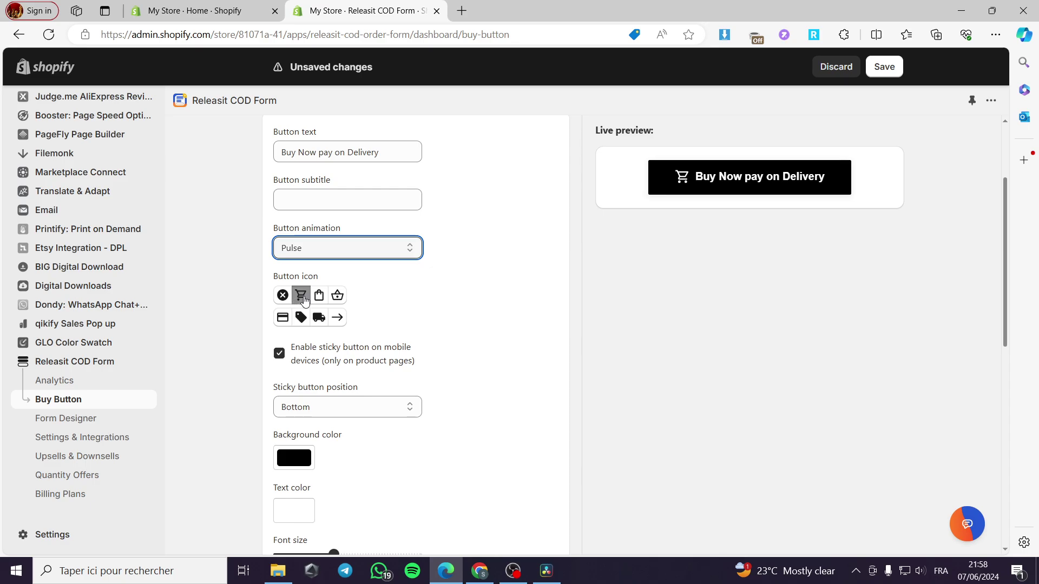
left_click(322, 300)
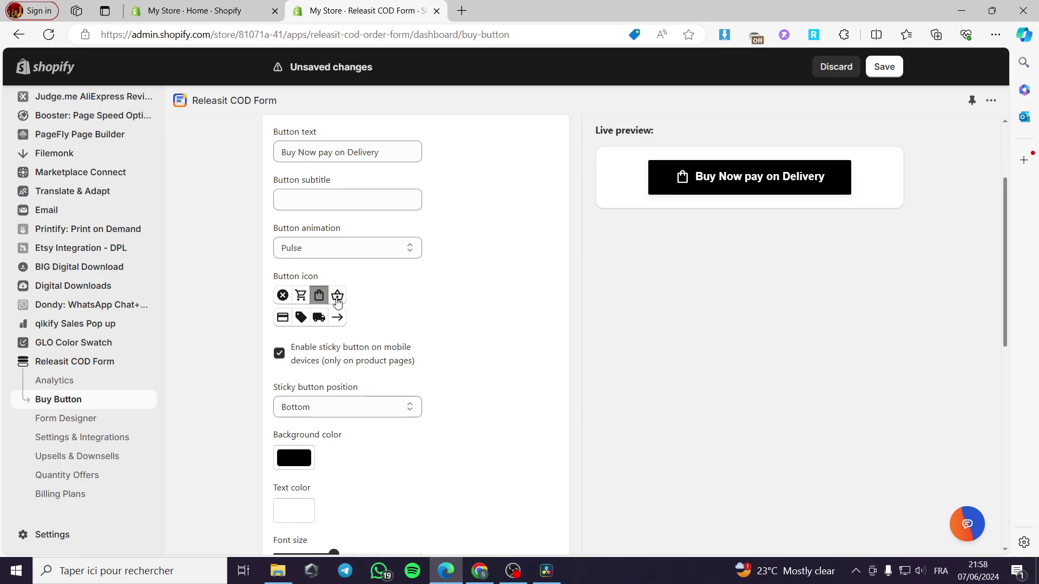
left_click(338, 299)
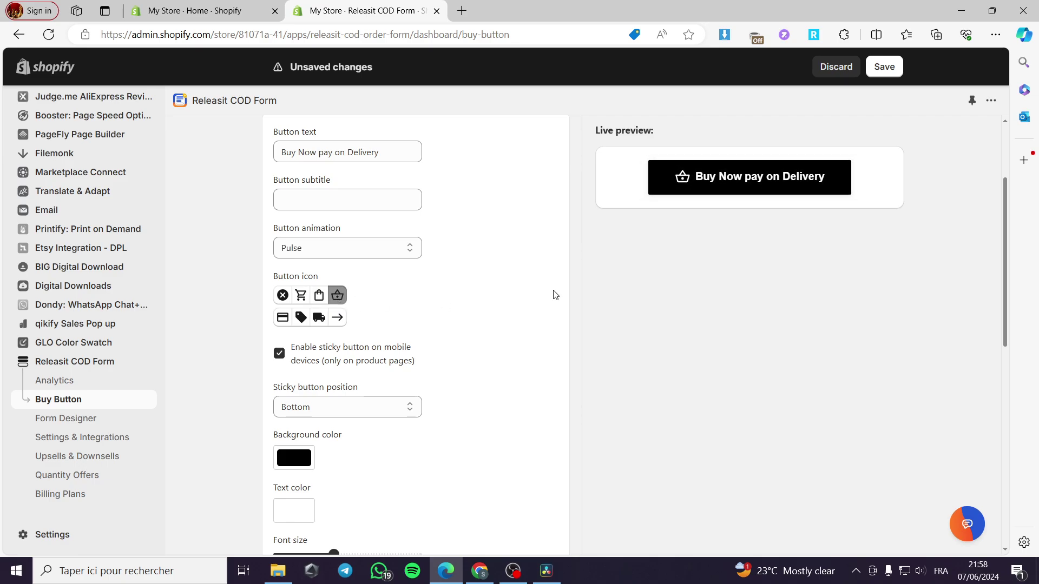
left_click(283, 318)
left_click(302, 324)
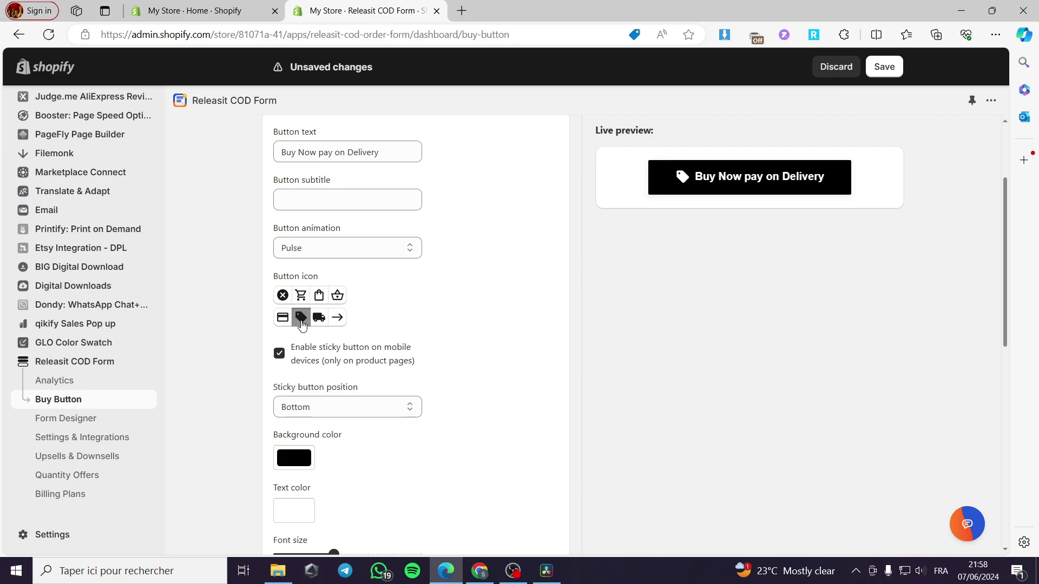
left_click(324, 324)
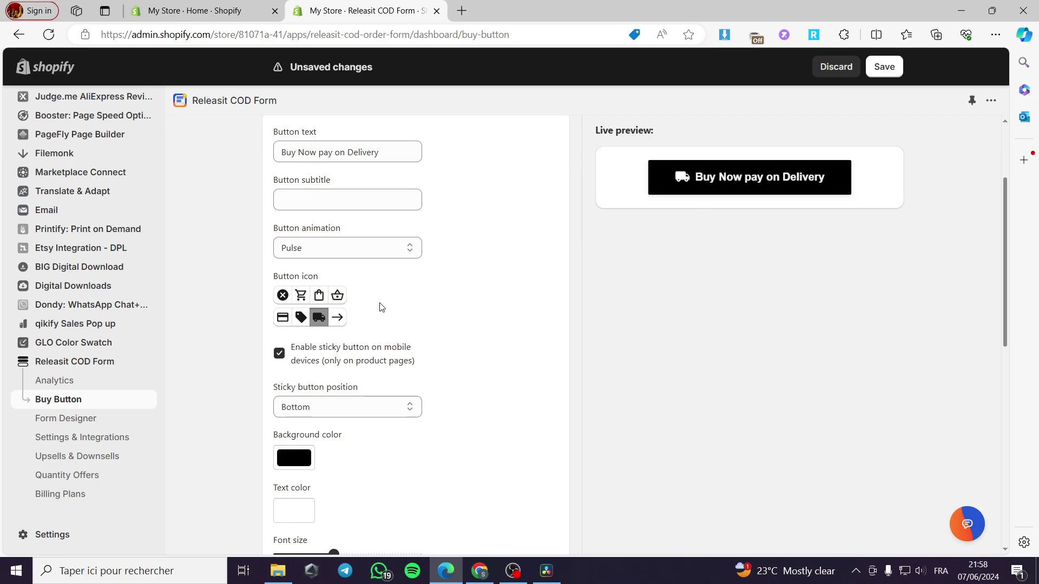
left_click(303, 297)
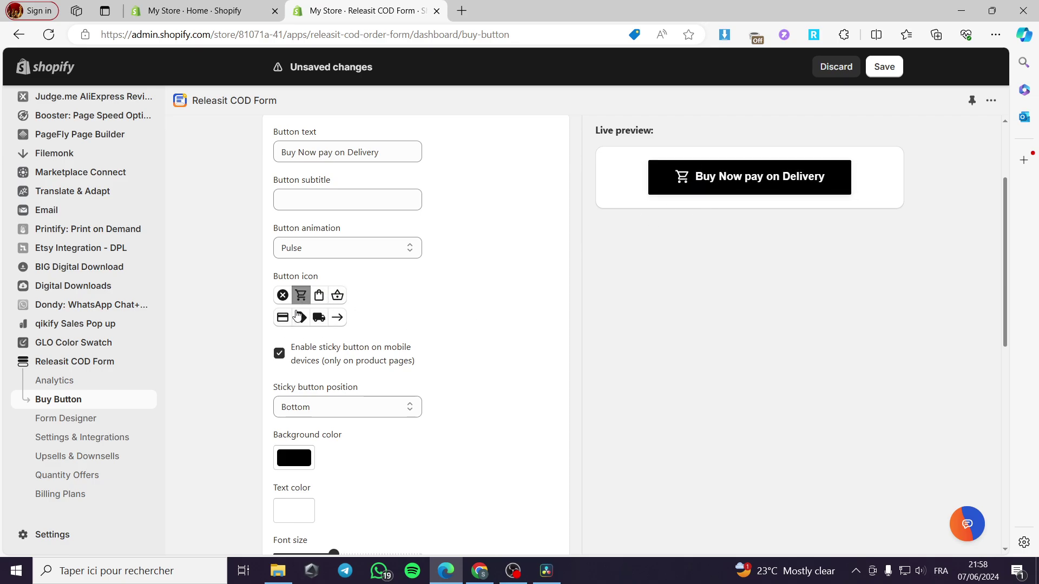
left_click(289, 320)
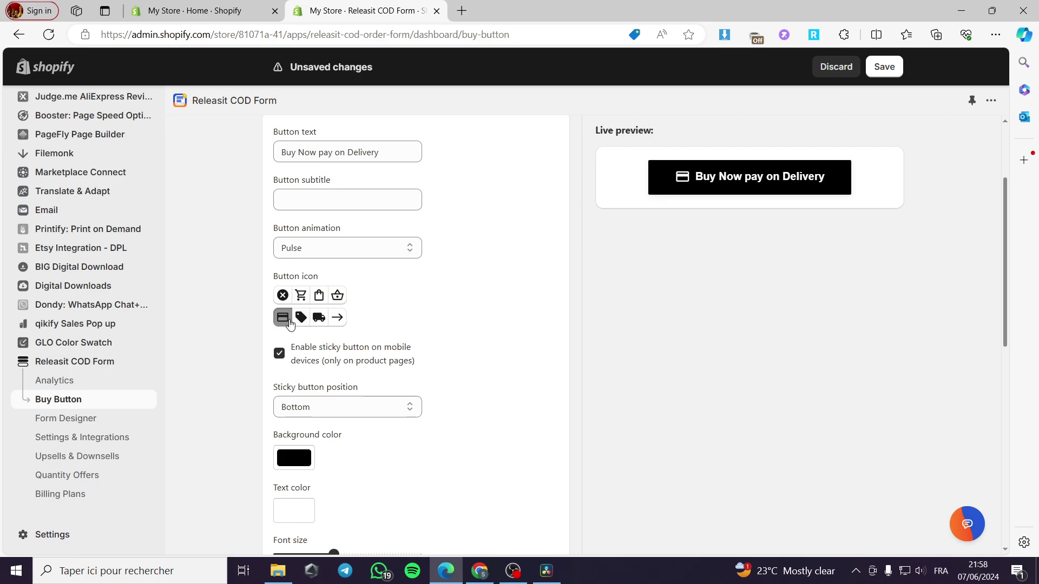
left_click(301, 322)
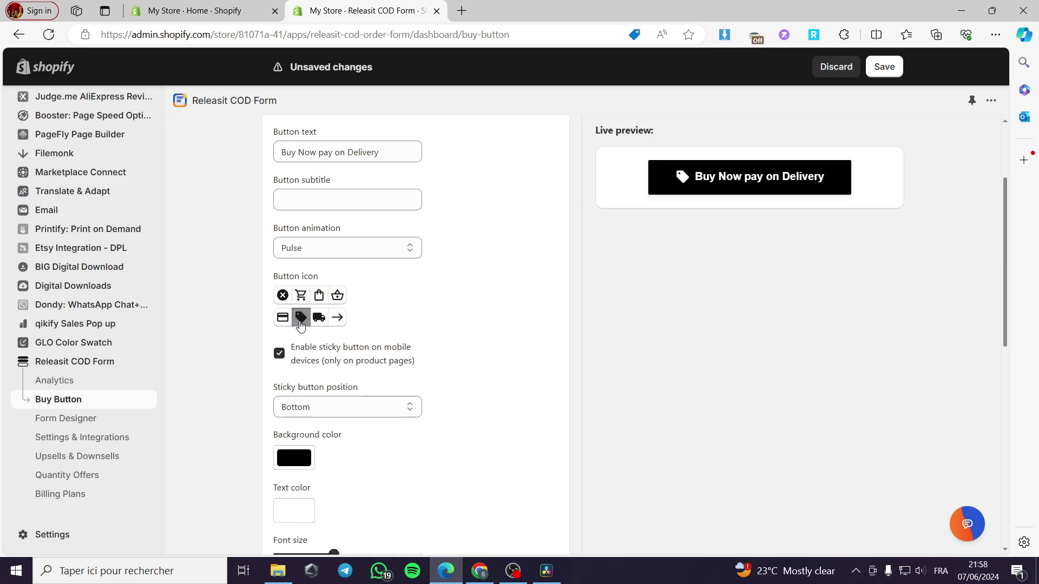
left_click(301, 296)
left_click(320, 299)
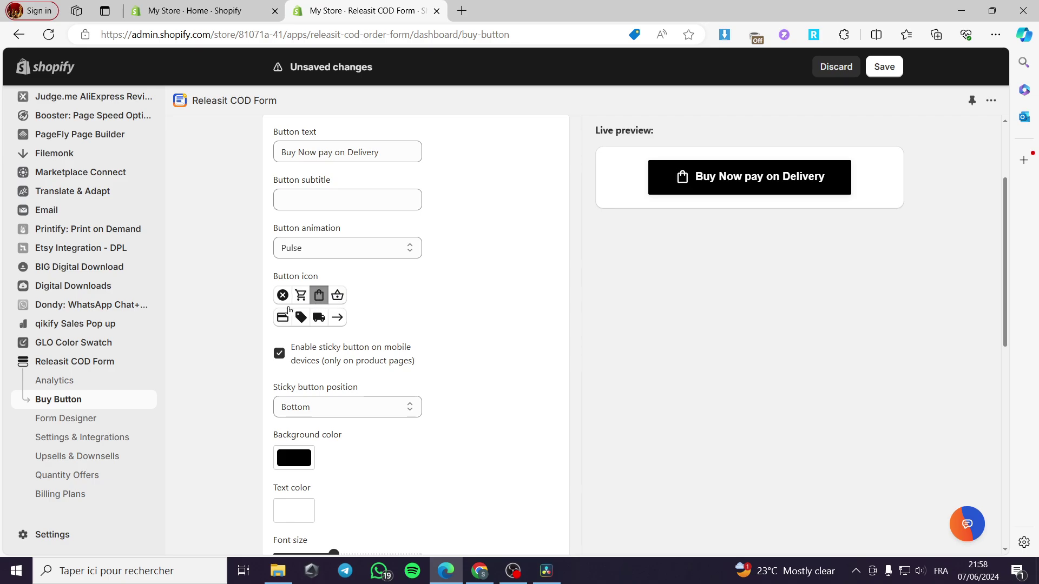
left_click(301, 295)
Step: Switch the mobile sticky button to Top, then back to Bottom
scroll(388, 299, "down", 3)
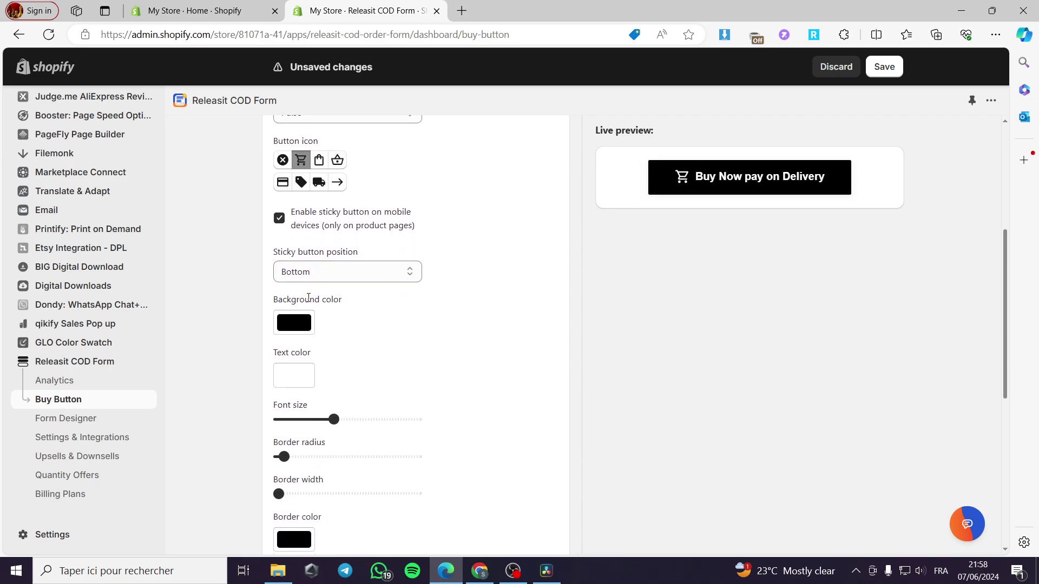
left_click(360, 268)
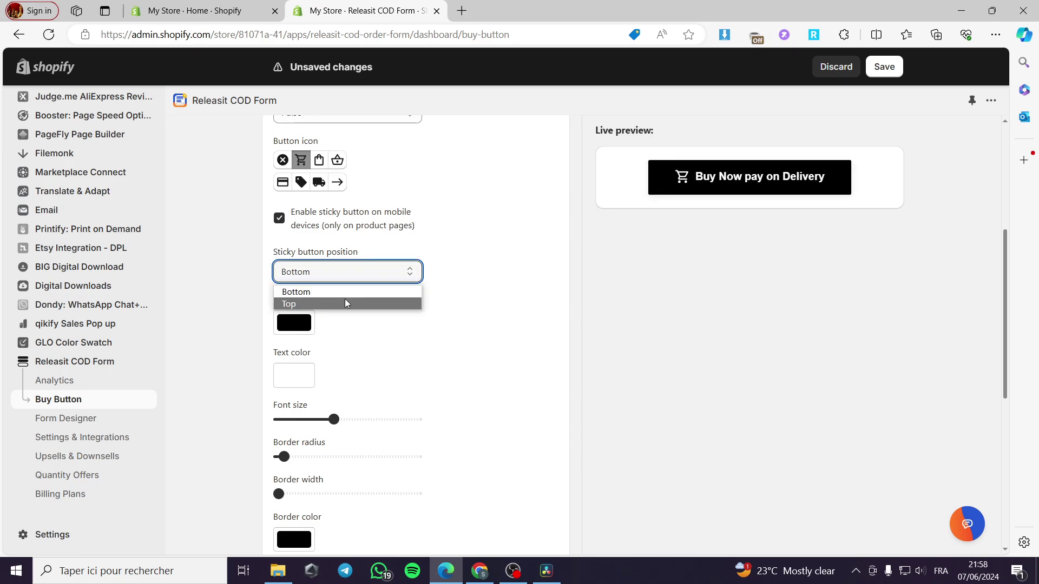
left_click(345, 298)
left_click(352, 275)
left_click(346, 290)
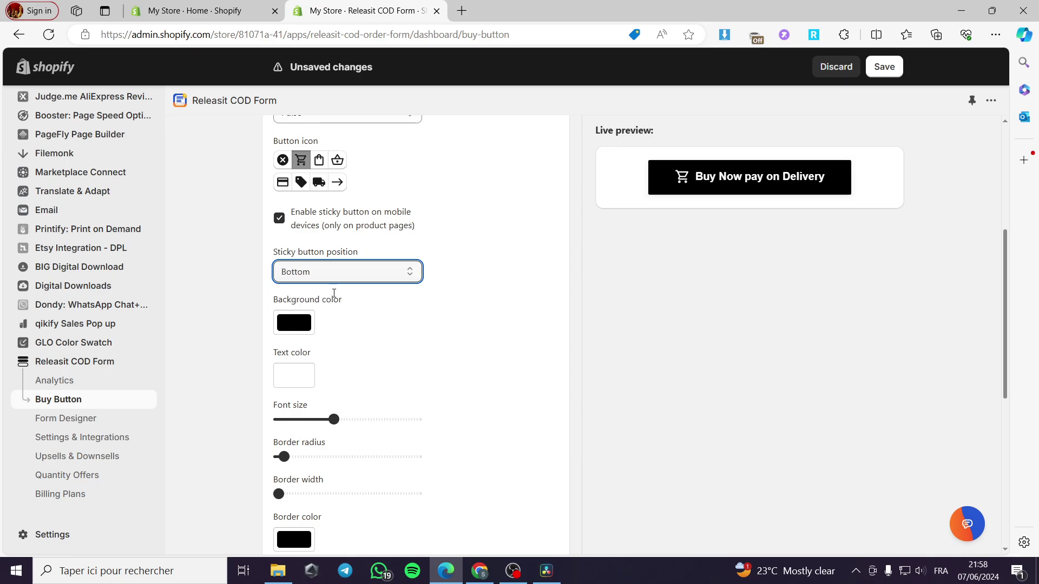
Step: Change the button background from solid black to a light blue gradient
left_click(301, 325)
scroll(433, 330, "down", 1)
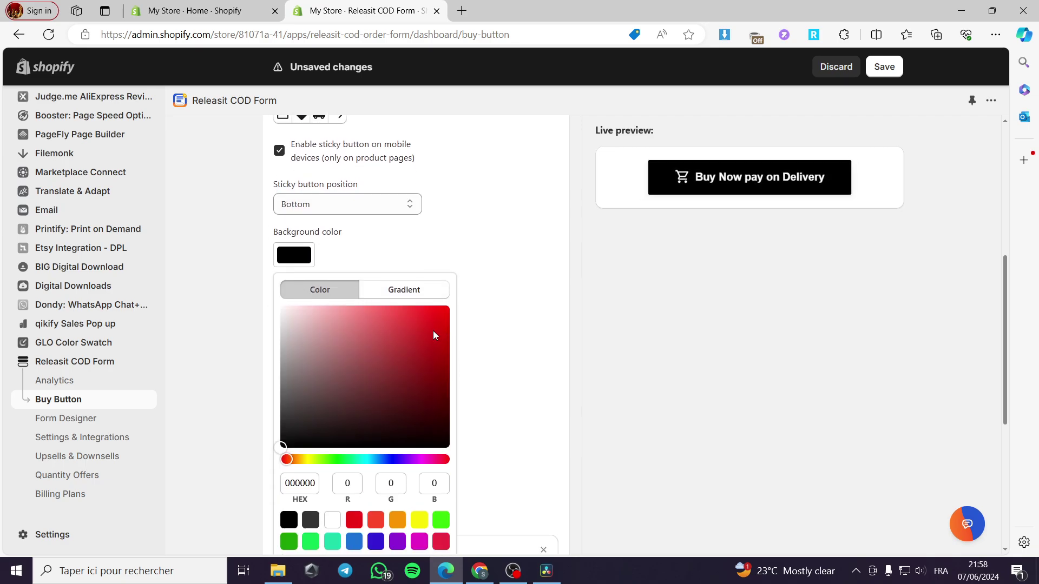
left_click(417, 292)
mouse_move(378, 320)
left_mouse_down()
mouse_move(405, 314)
mouse_move(348, 316)
mouse_move(467, 312)
mouse_move(371, 313)
left_mouse_up()
scroll(547, 341, "down", 3)
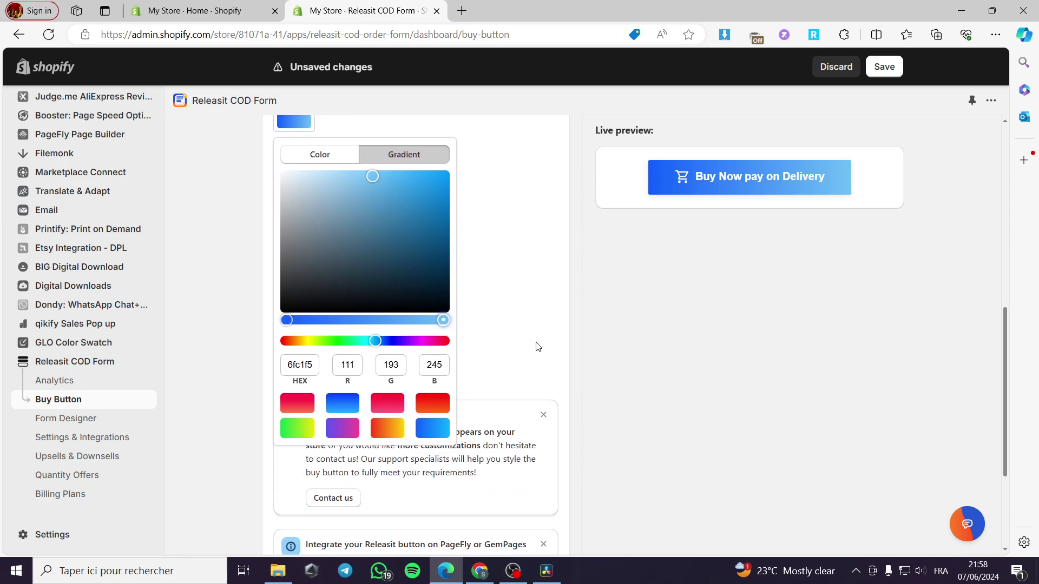
left_click(508, 302)
scroll(297, 255, "up", 1)
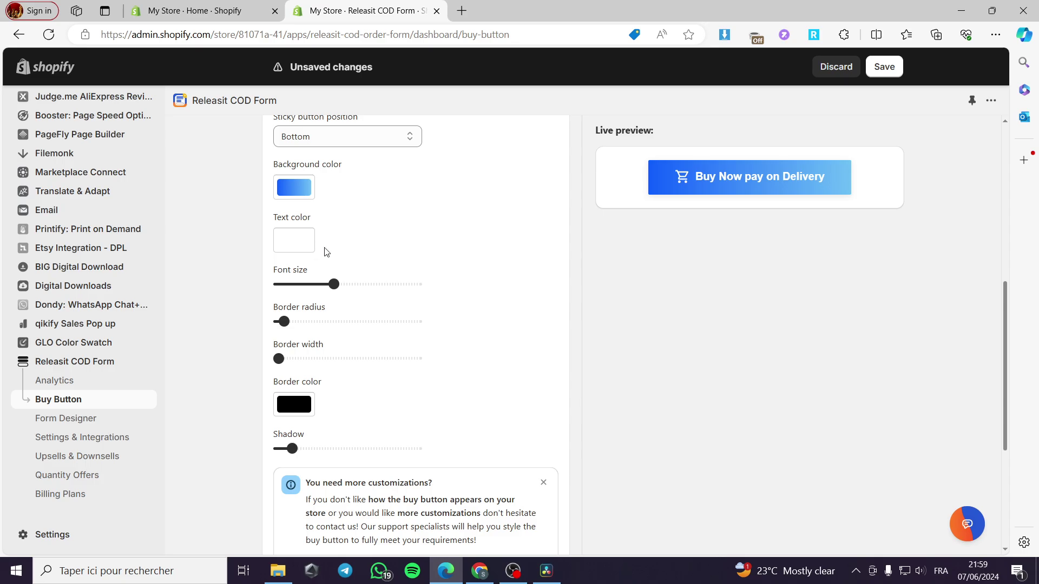
Step: Enlarge the button's font size, fully round its corners, and try a thicker border and border colour
left_click_drag(333, 283, 354, 286)
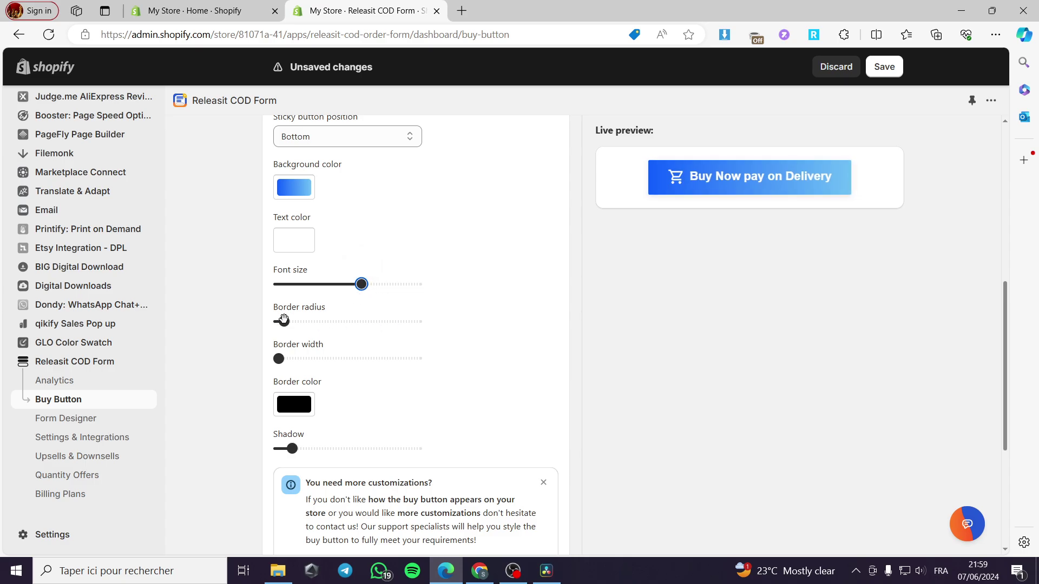
left_click_drag(283, 321, 369, 321)
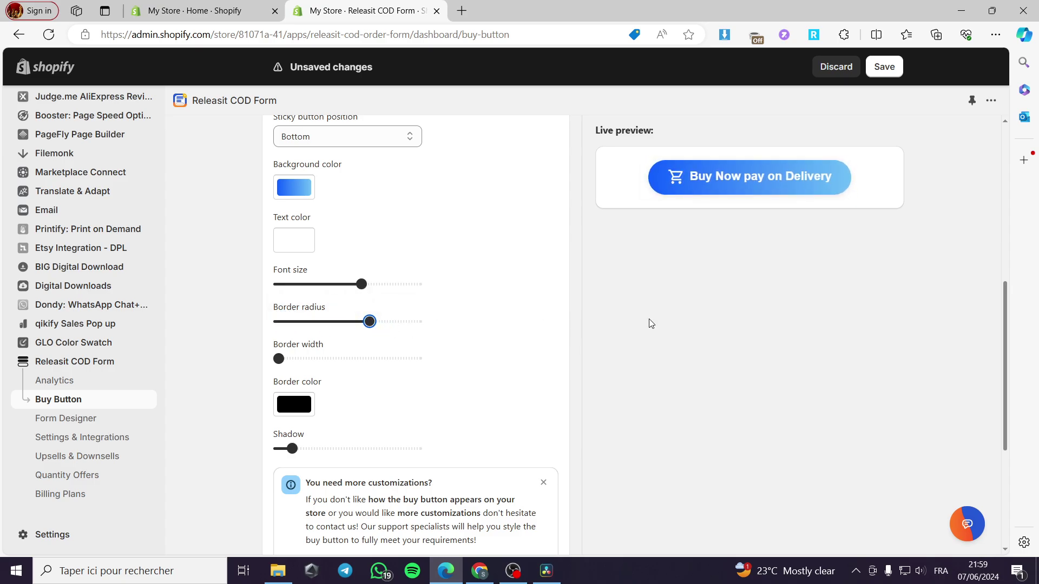
left_click_drag(281, 359, 250, 359)
left_click(311, 415)
scroll(498, 397, "down", 1)
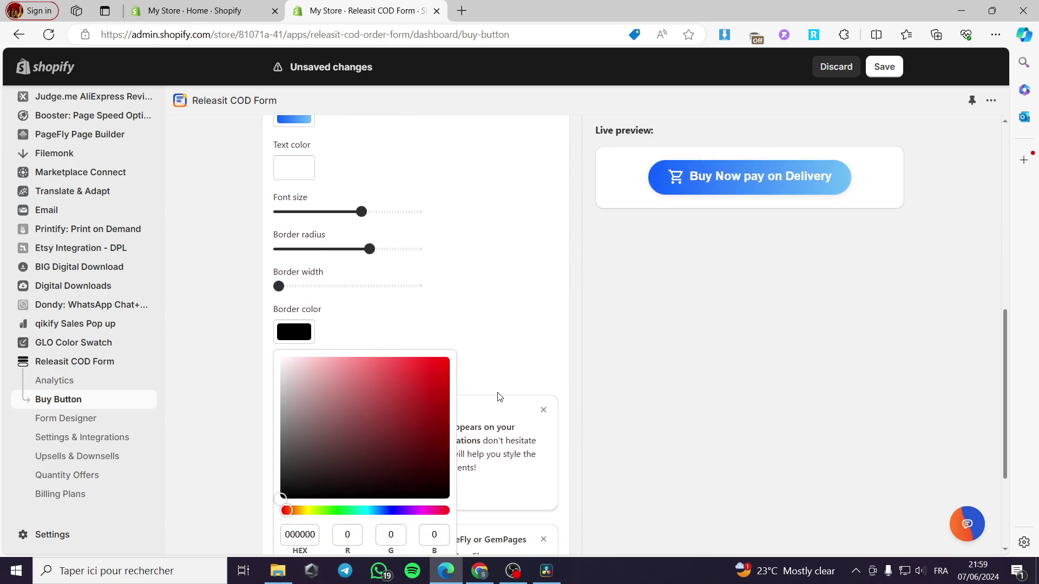
scroll(498, 396, "down", 1)
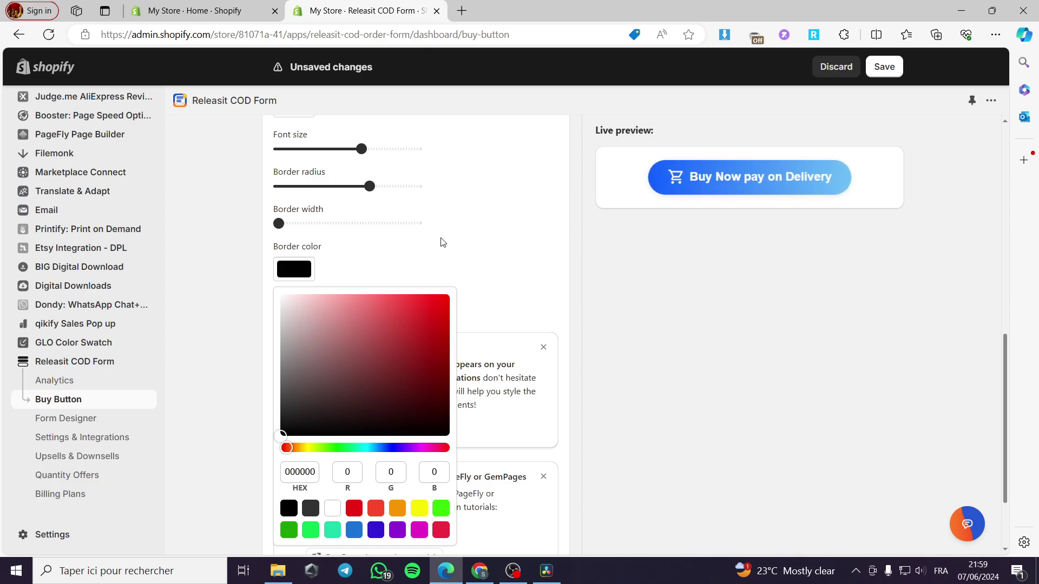
left_click(605, 258)
scroll(535, 349, "down", 2)
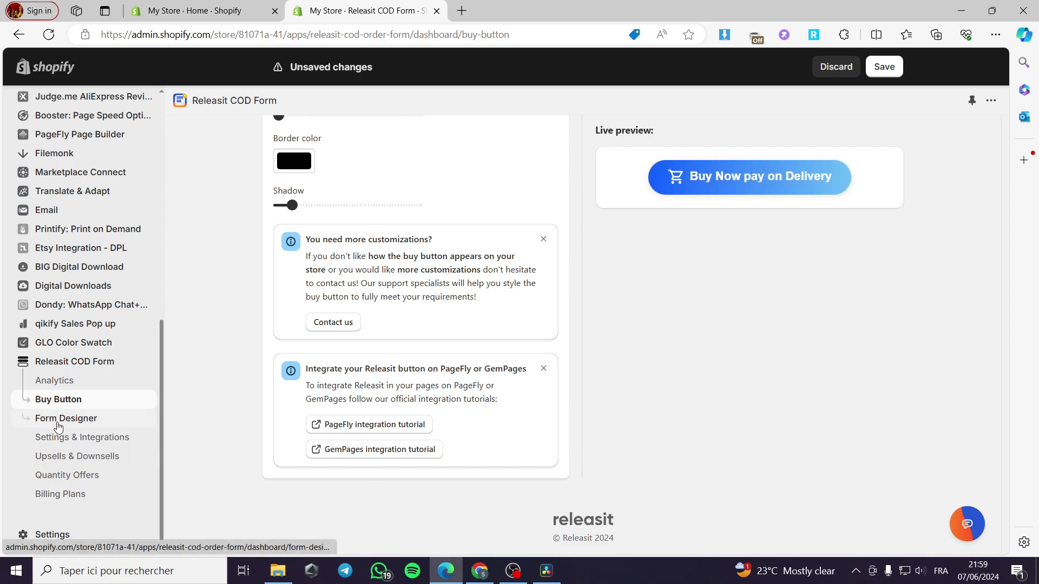
Step: Save the Buy Button style changes and open the COD Form Designer
left_click(59, 419)
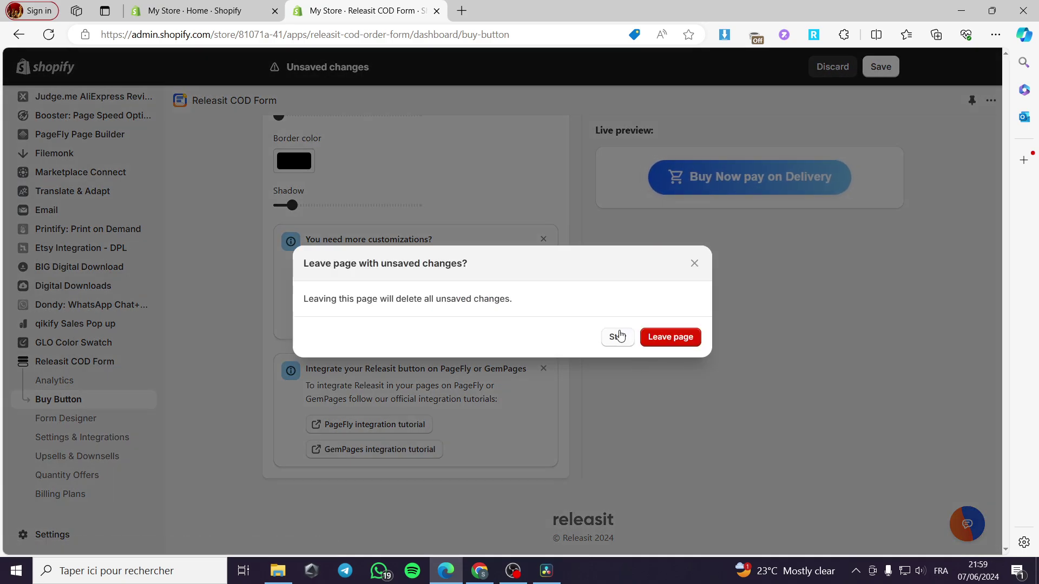
left_click(694, 263)
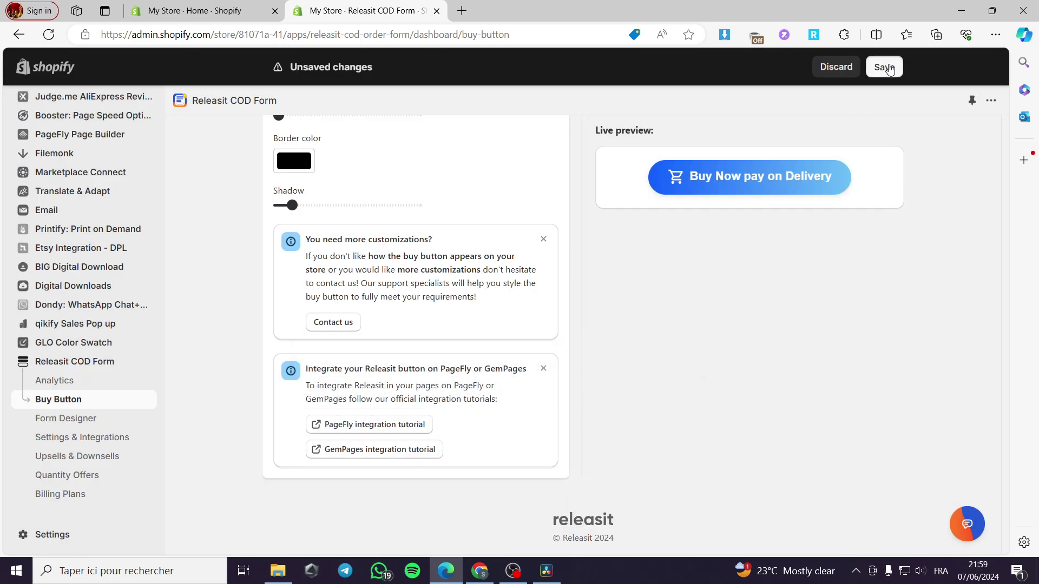
left_click(883, 67)
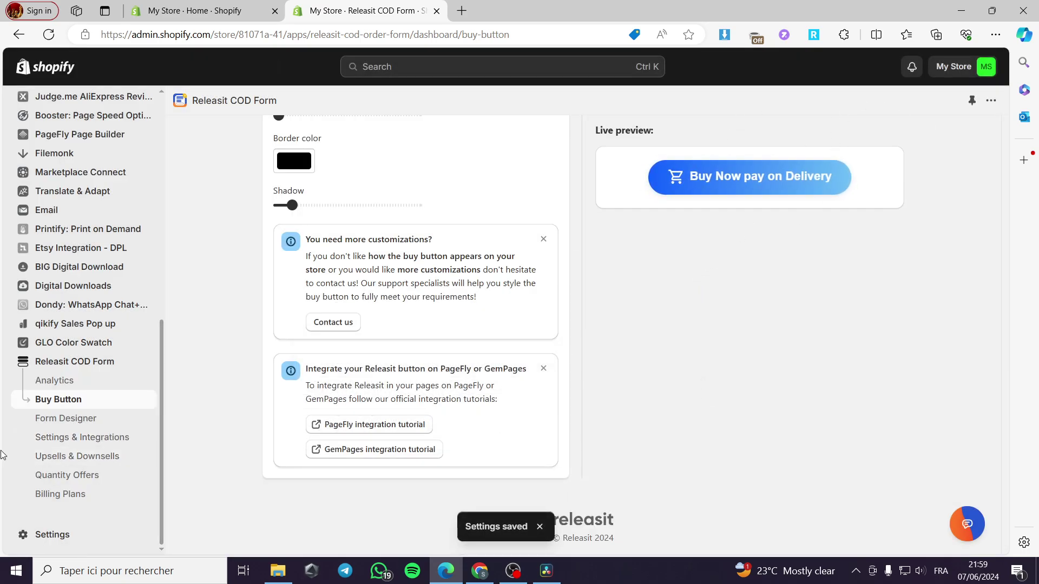
left_click(76, 425)
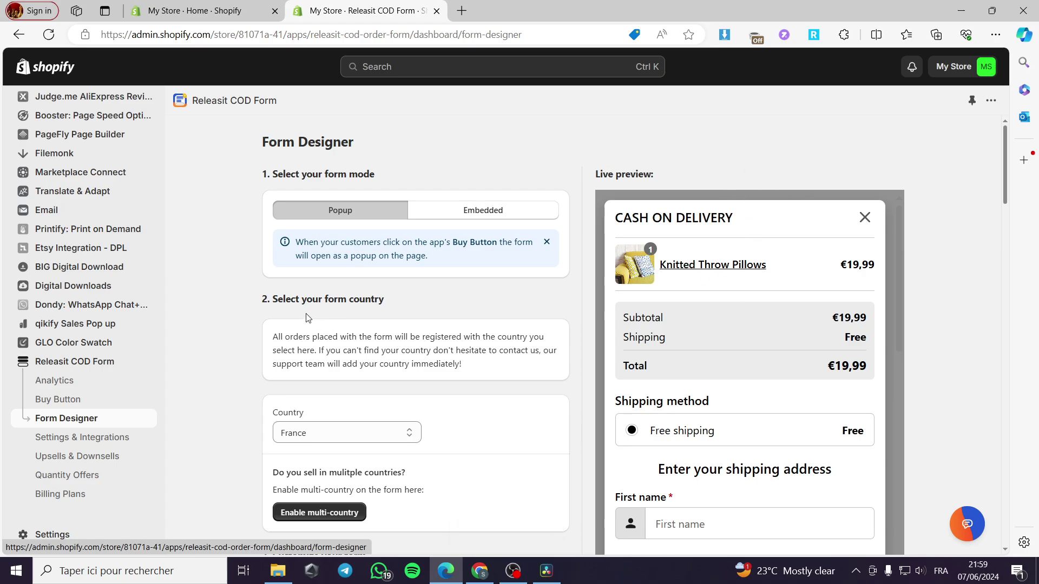
Step: Scroll through the COD form designer to review the form preview and its block list
scroll(393, 322, "down", 1)
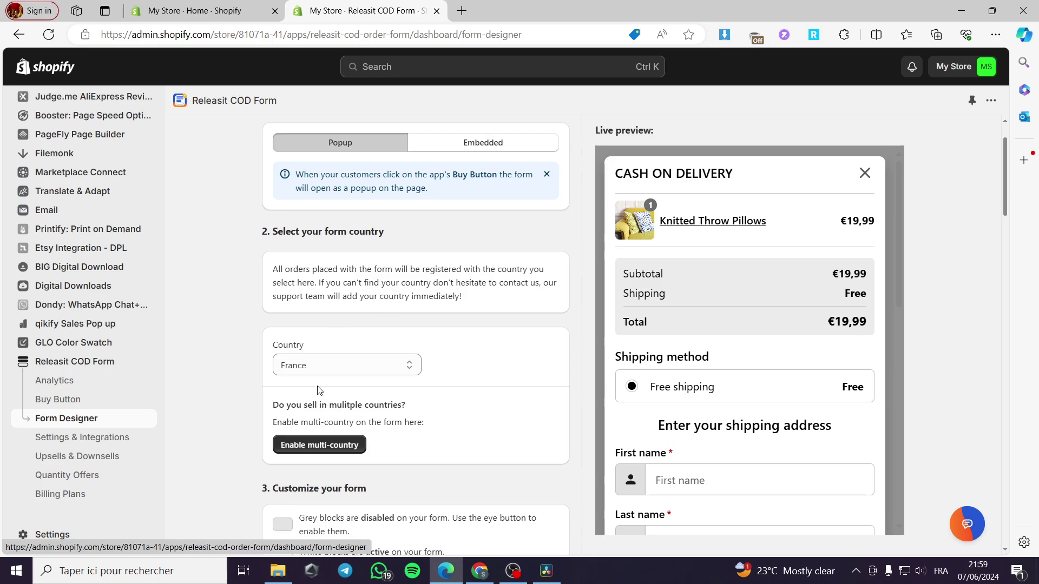
scroll(432, 374, "down", 2)
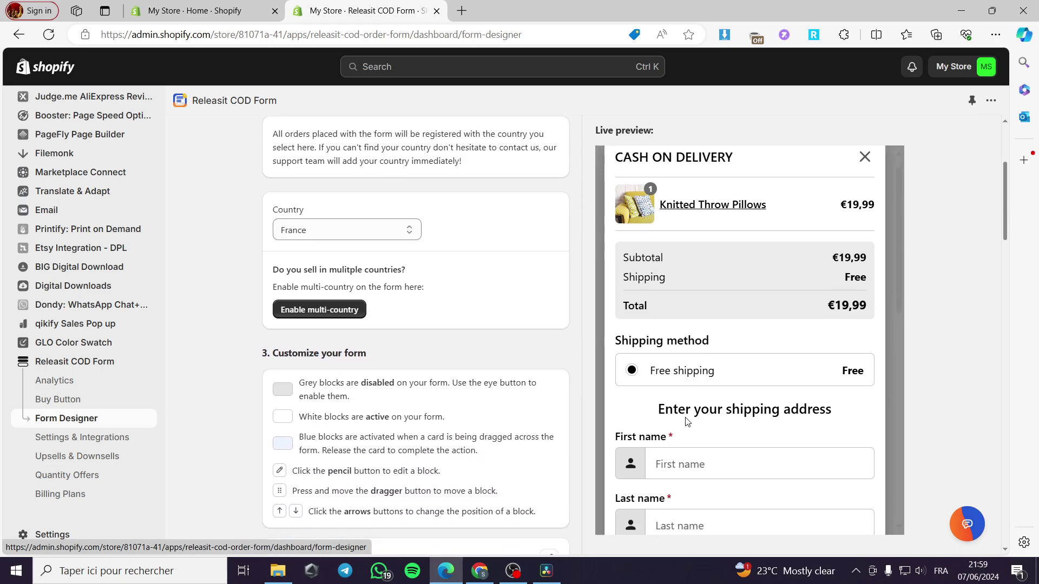
scroll(689, 400, "down", 3)
scroll(671, 268, "down", 3)
scroll(696, 262, "up", 2)
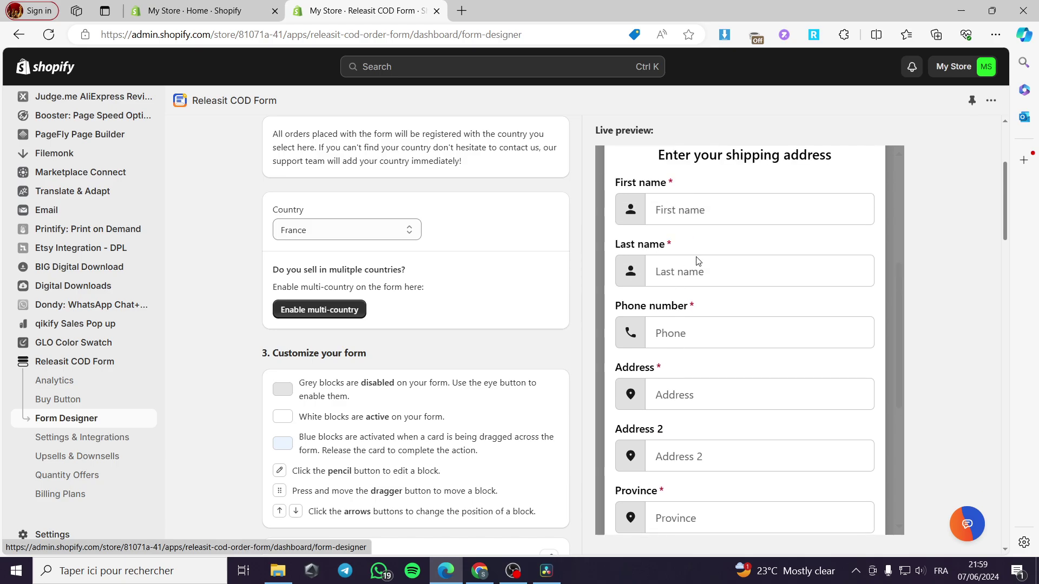
scroll(714, 249, "down", 4)
scroll(592, 329, "down", 6)
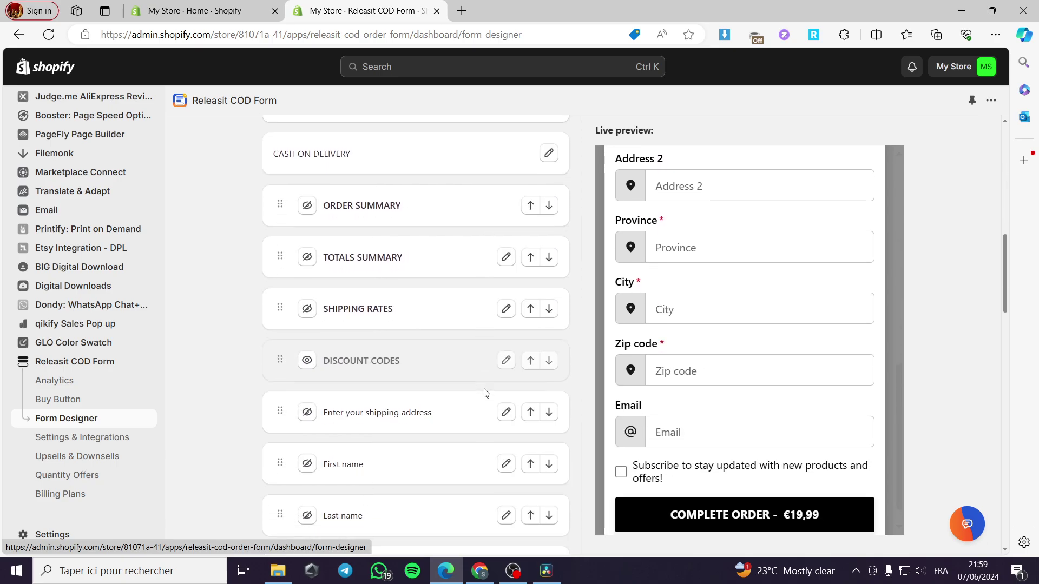
scroll(424, 345, "up", 1)
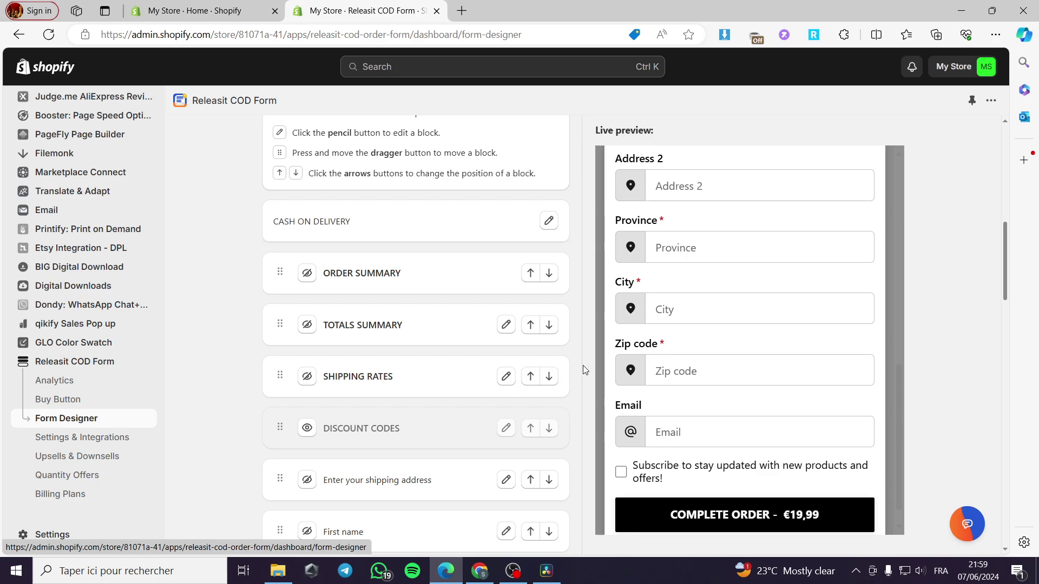
scroll(699, 341, "down", 1)
scroll(498, 394, "down", 3)
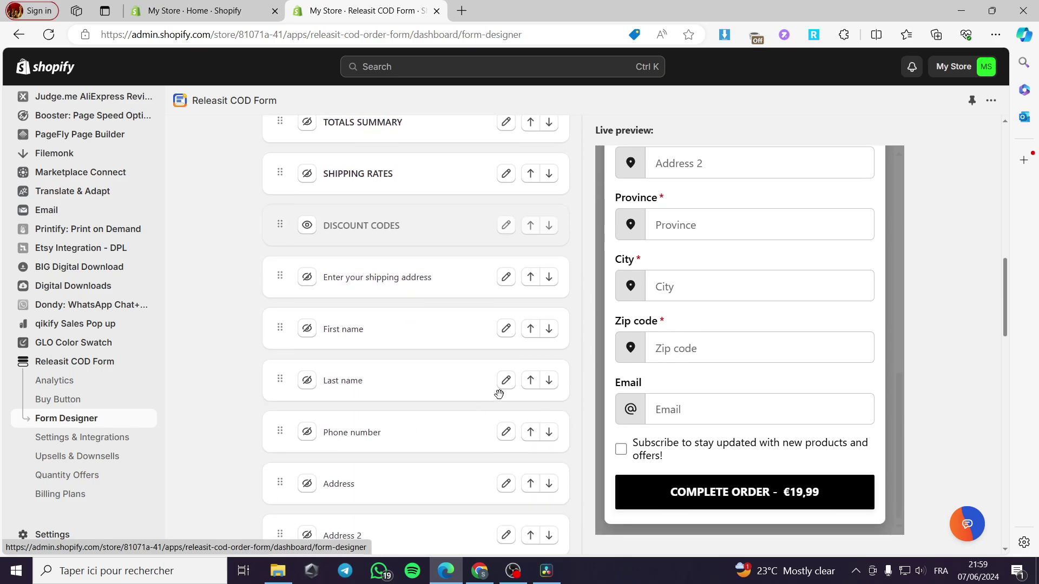
scroll(689, 415, "up", 4)
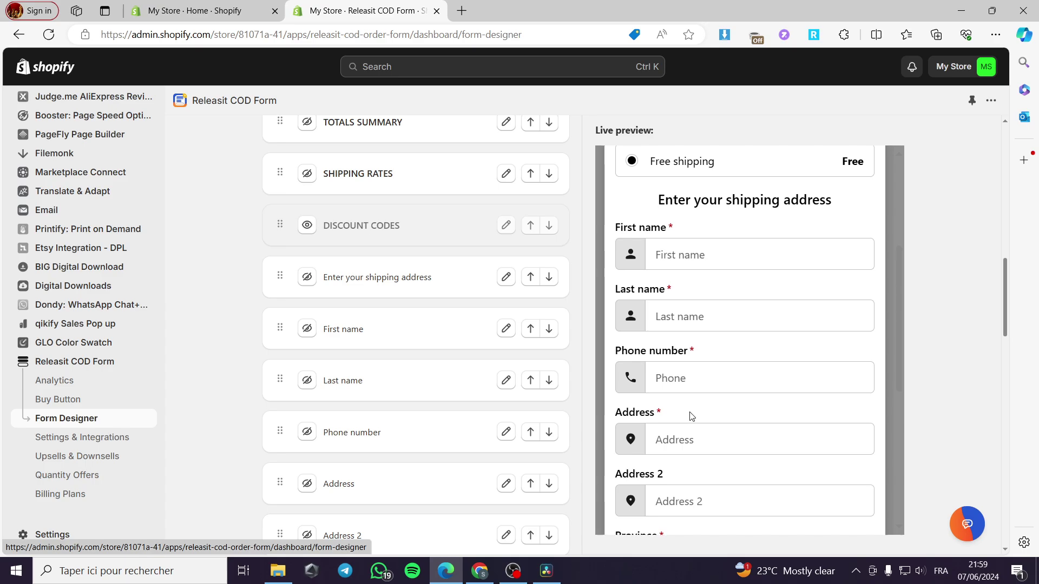
scroll(657, 434, "down", 1)
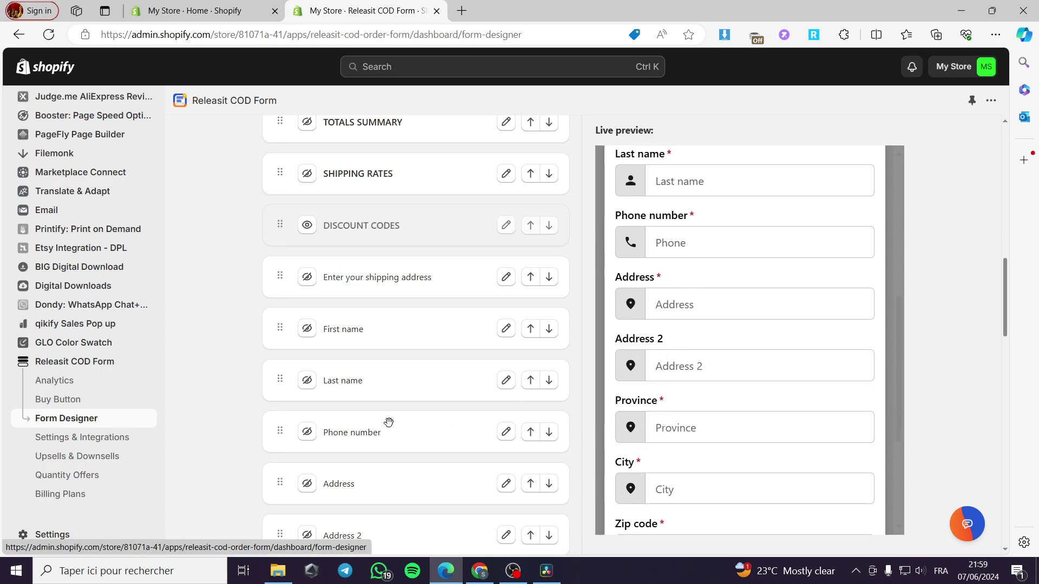
scroll(345, 424, "down", 1)
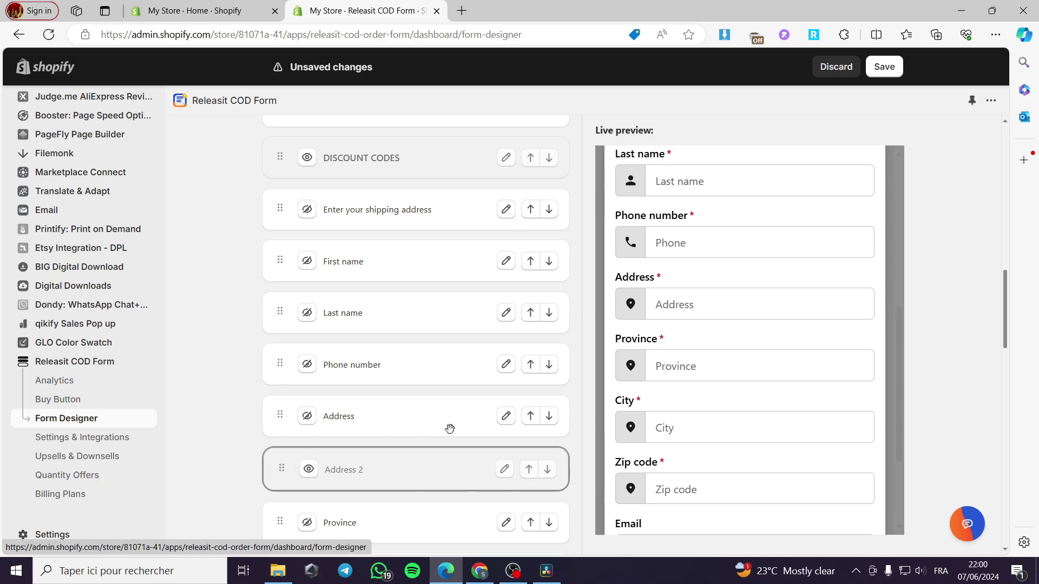
scroll(690, 430, "down", 3)
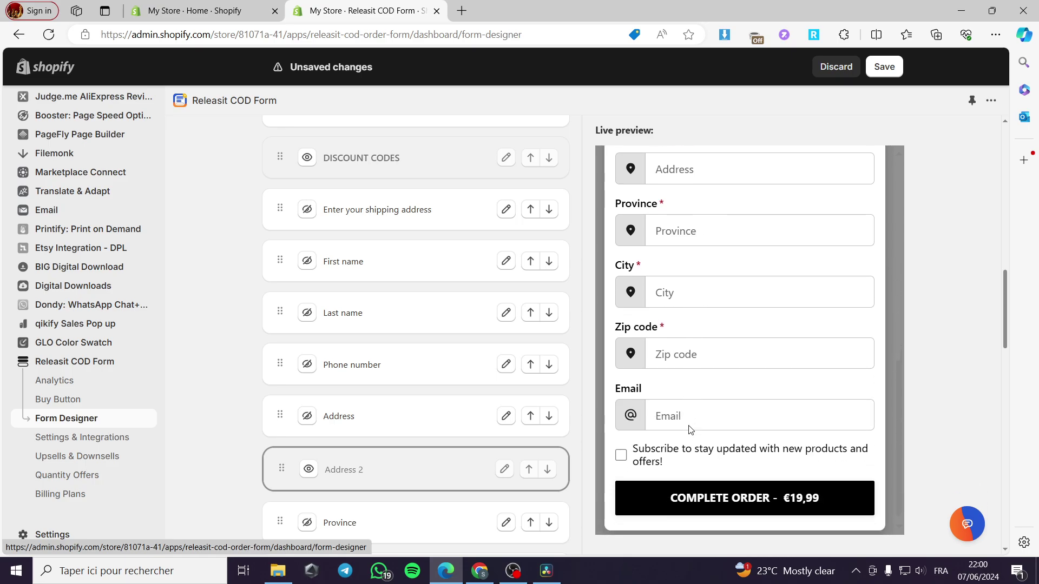
scroll(689, 431, "up", 4)
scroll(688, 431, "up", 3)
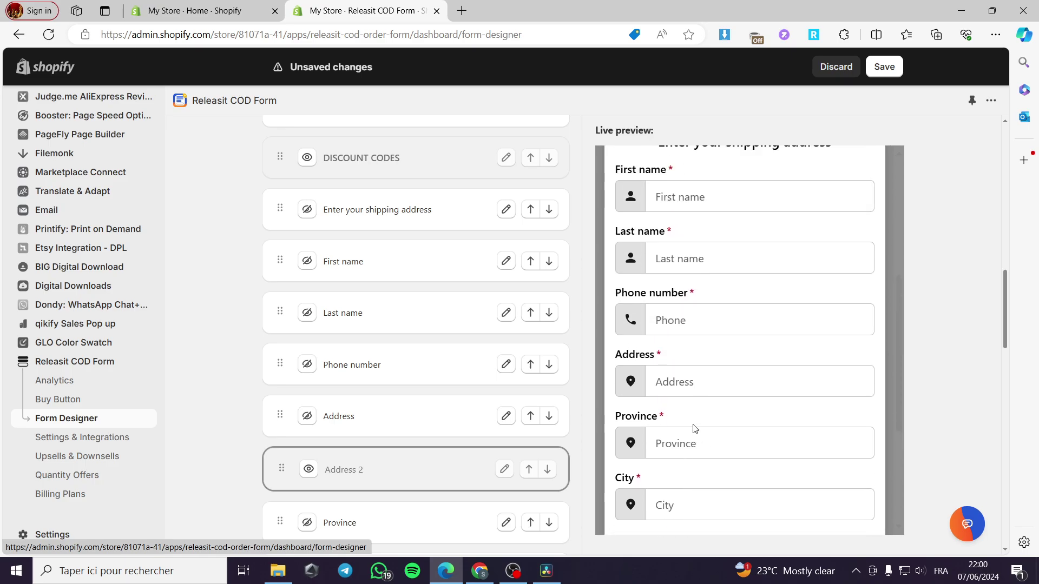
scroll(686, 398, "down", 5)
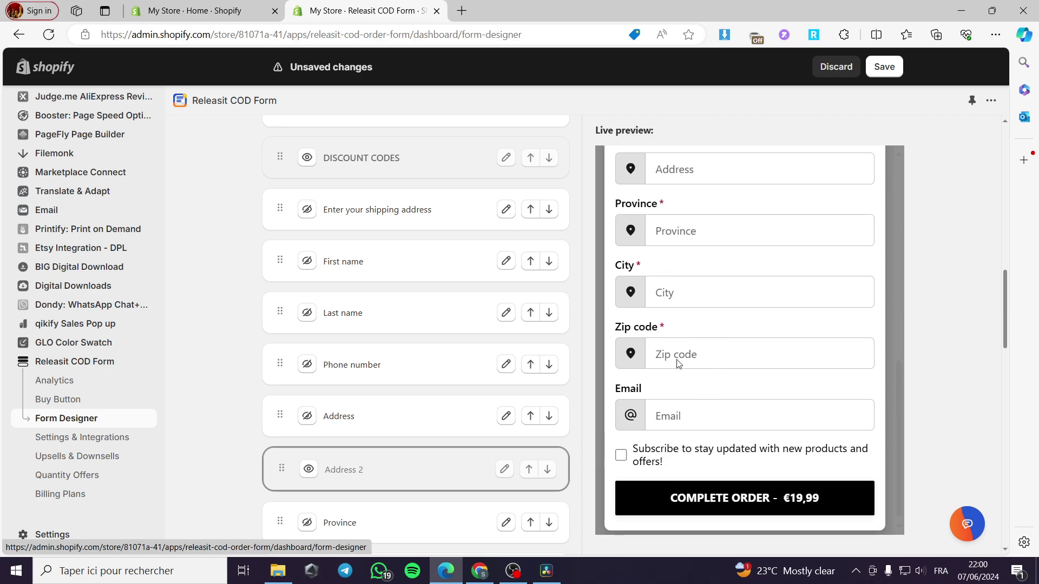
scroll(422, 476, "up", 5)
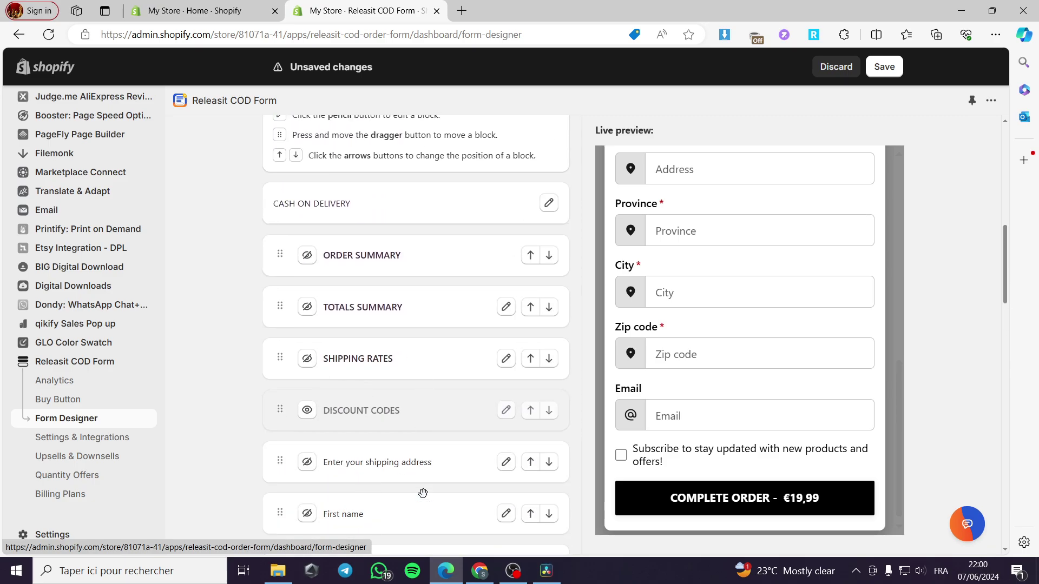
scroll(422, 493, "down", 1)
Step: Enable the Discount Codes block and keep its code field visible, so 4SALE brings the total to €15,99
left_click(307, 363)
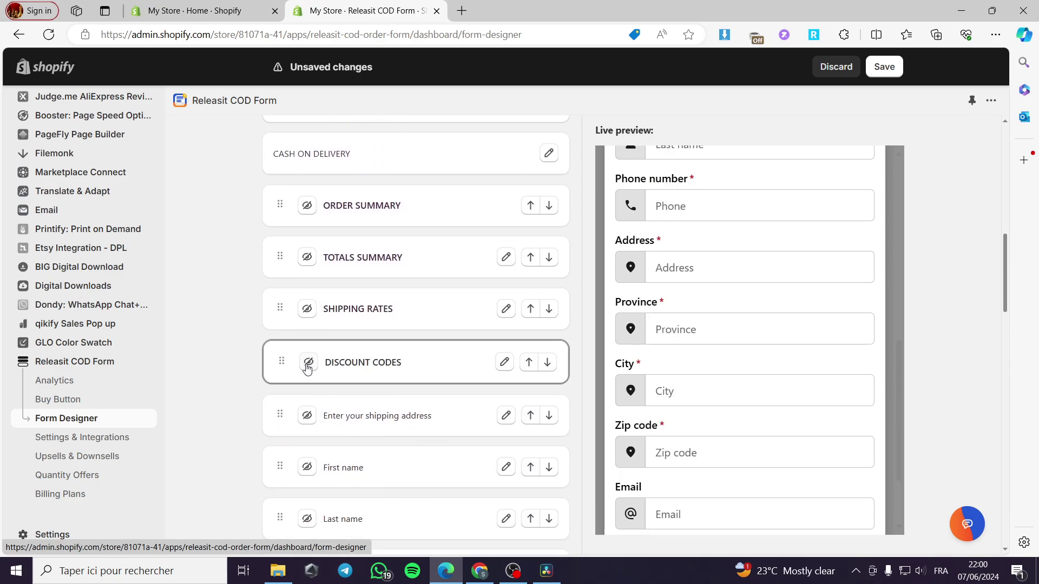
scroll(424, 378, "up", 8)
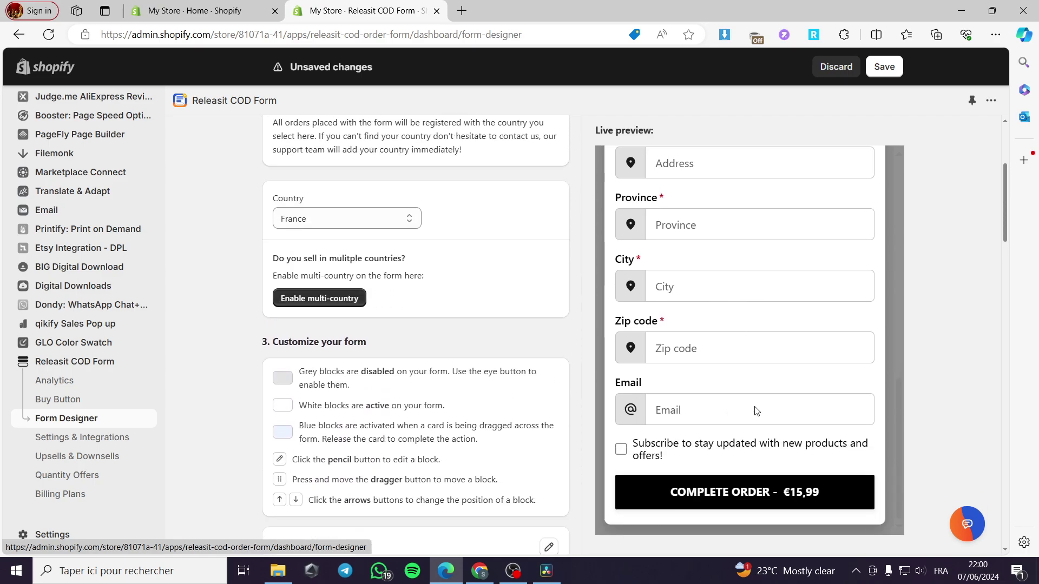
scroll(773, 405, "up", 6)
scroll(454, 401, "down", 12)
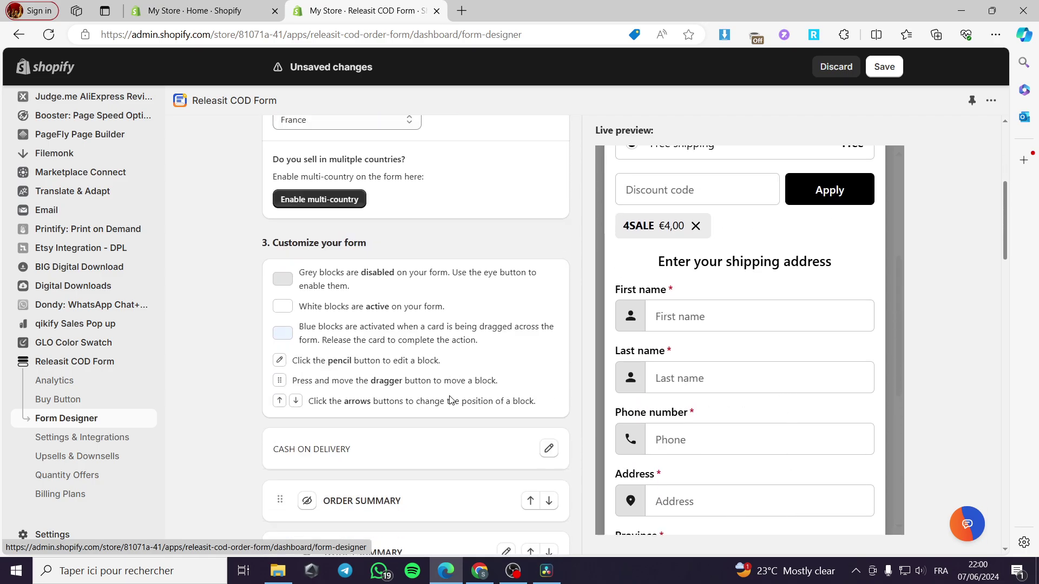
left_click(308, 295)
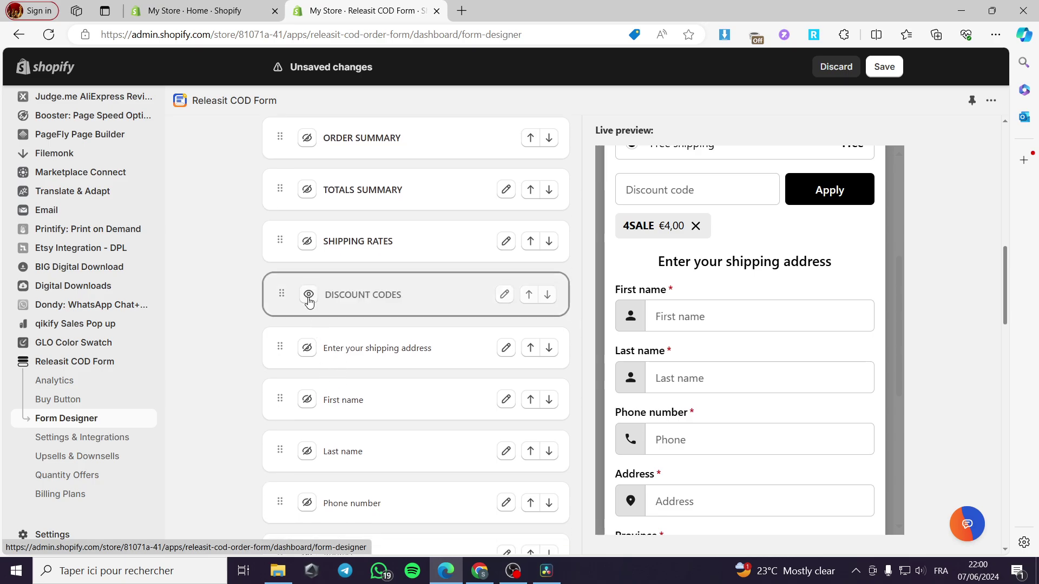
scroll(753, 343, "up", 3)
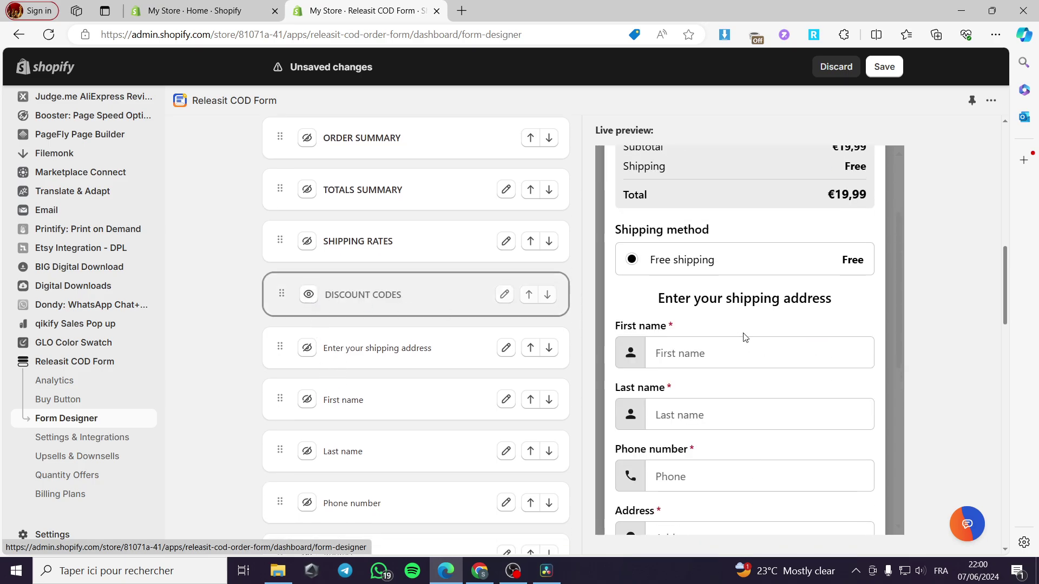
scroll(773, 329, "up", 3)
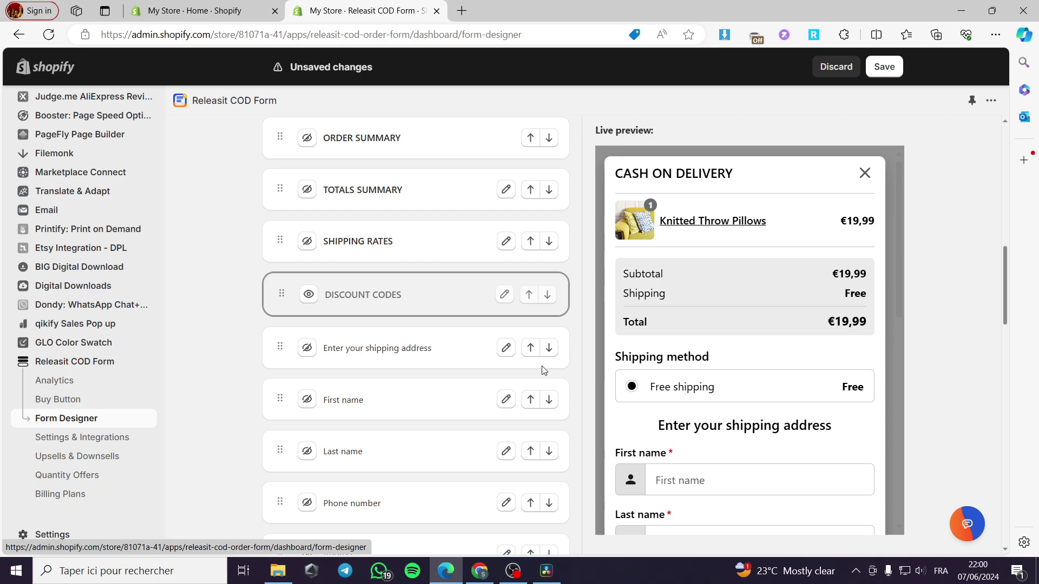
left_click(308, 298)
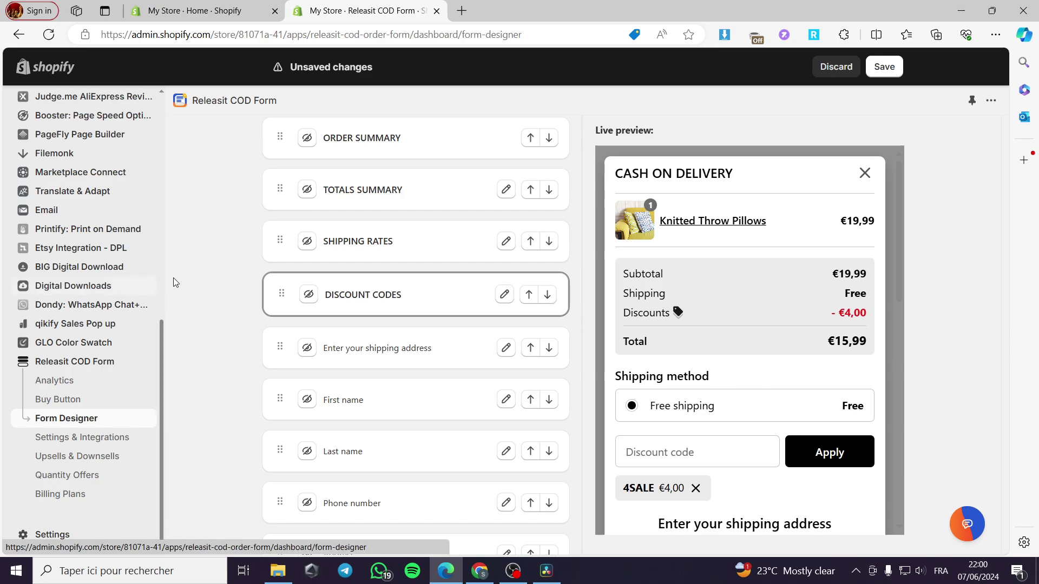
Step: Enable multi-country selling in the form's country block, with France as the selected country
scroll(362, 248, "up", 4)
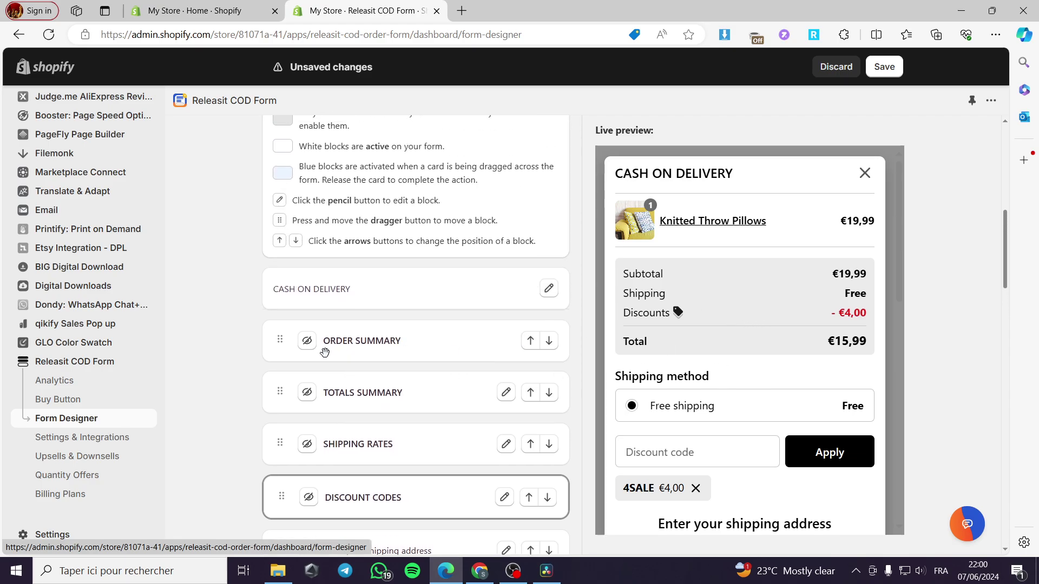
scroll(303, 336, "down", 10)
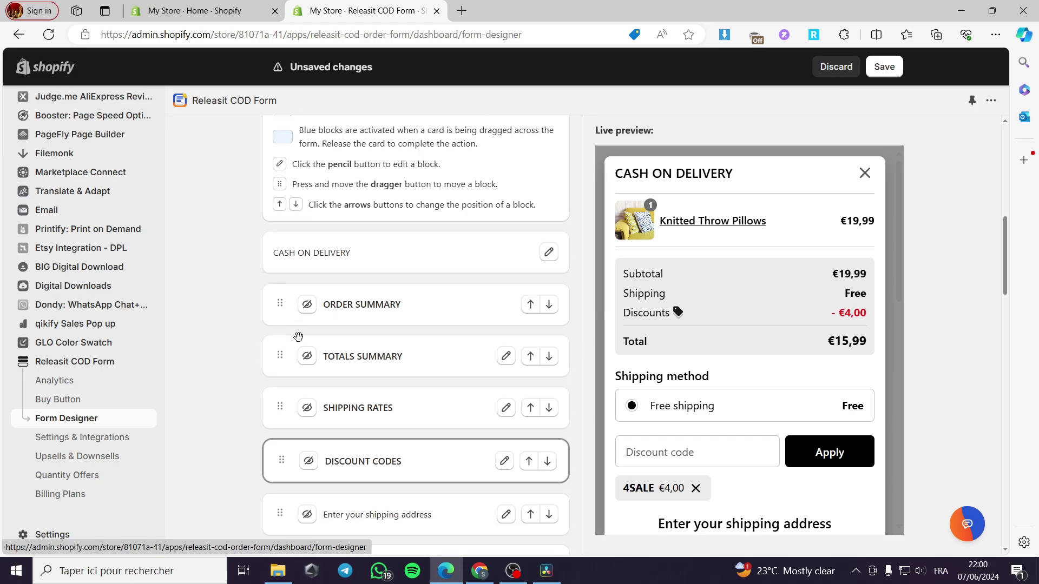
scroll(332, 332, "down", 4)
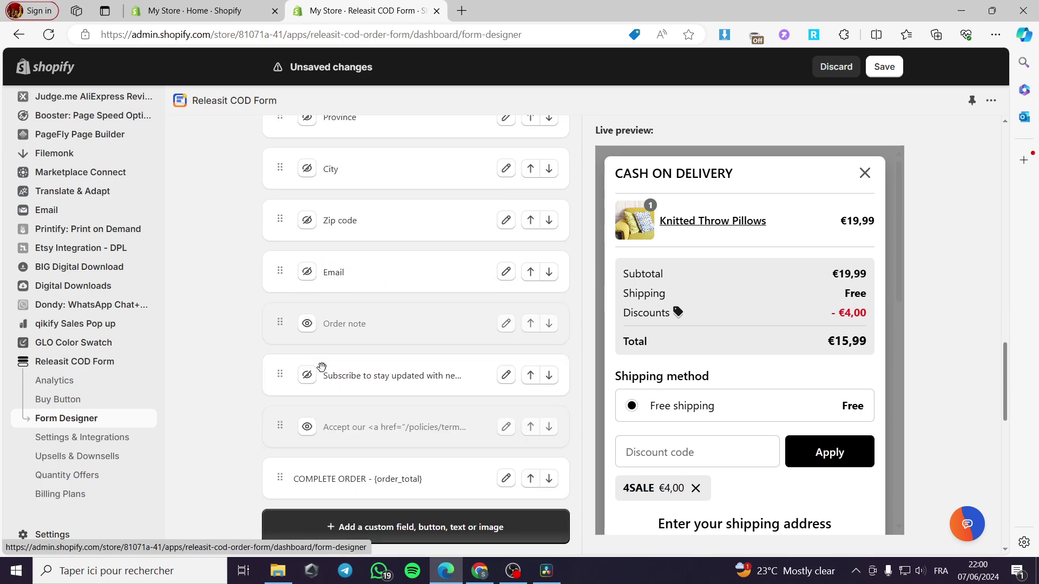
scroll(321, 368, "down", 4)
scroll(376, 323, "up", 5)
scroll(390, 358, "down", 5)
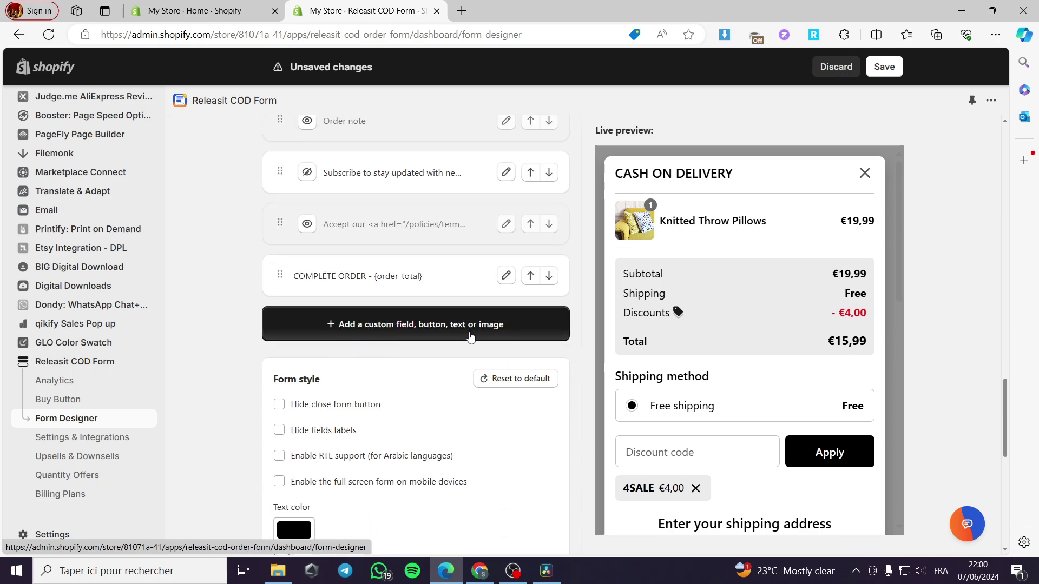
scroll(409, 336, "up", 15)
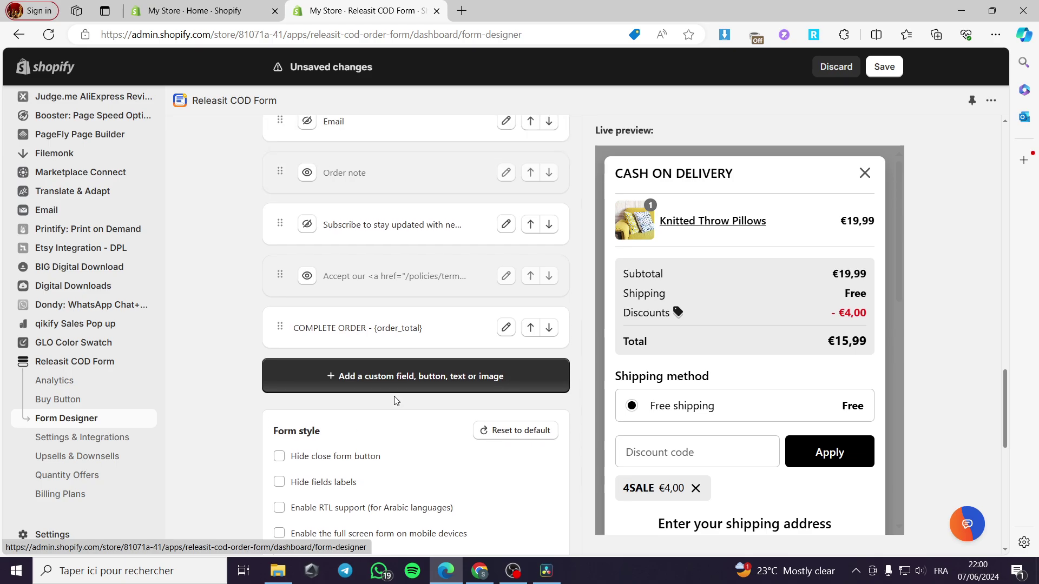
scroll(433, 449, "up", 3)
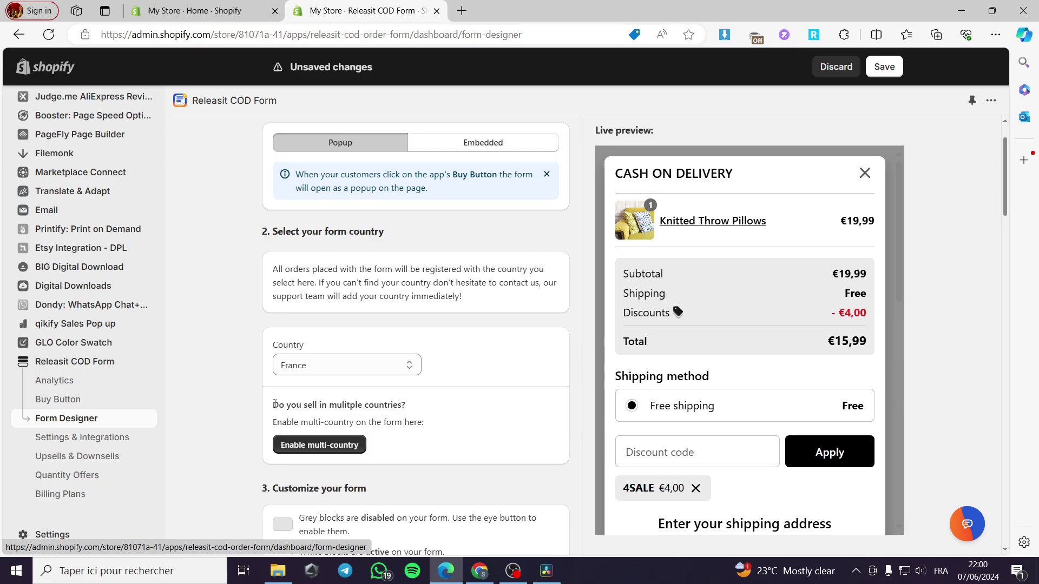
scroll(357, 416, "down", 3)
left_click(312, 311)
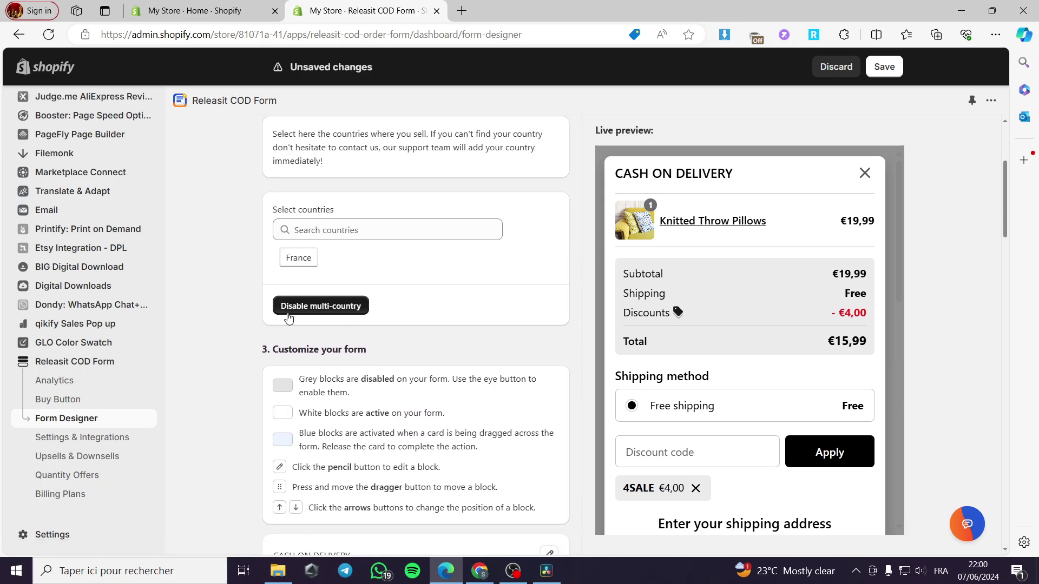
scroll(487, 287, "down", 4)
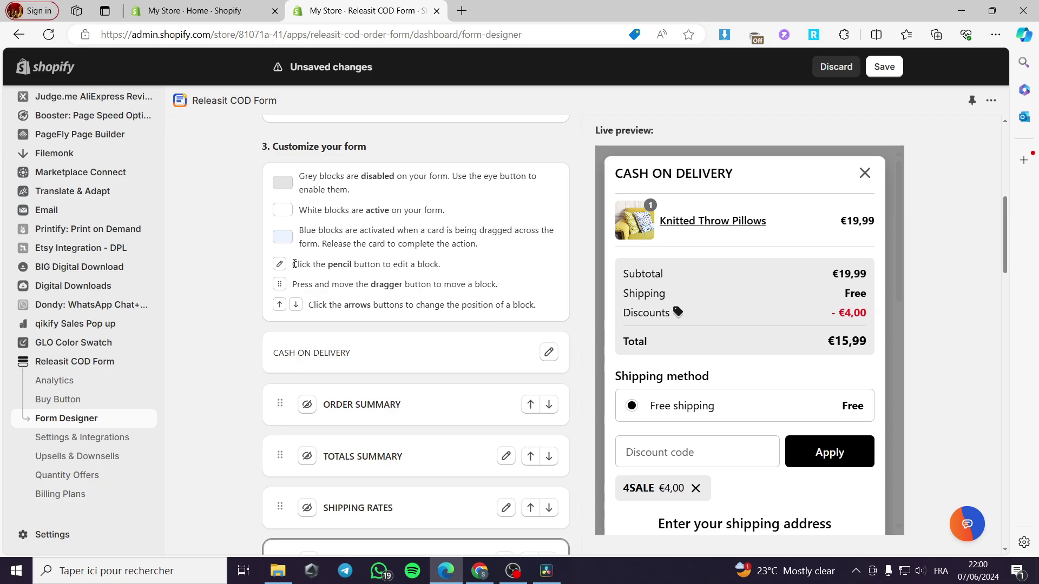
scroll(325, 303, "down", 15)
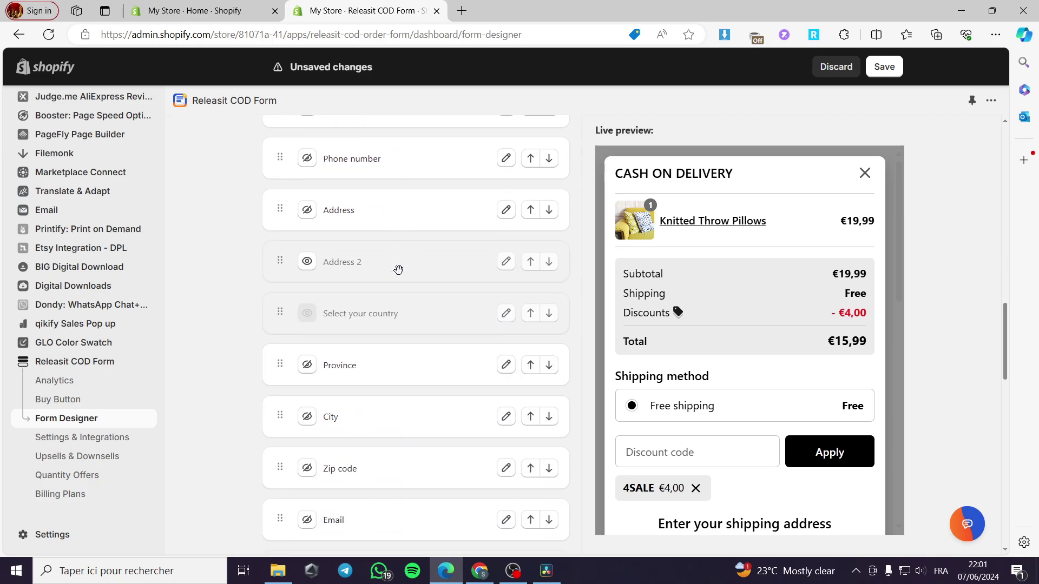
scroll(398, 269, "down", 3)
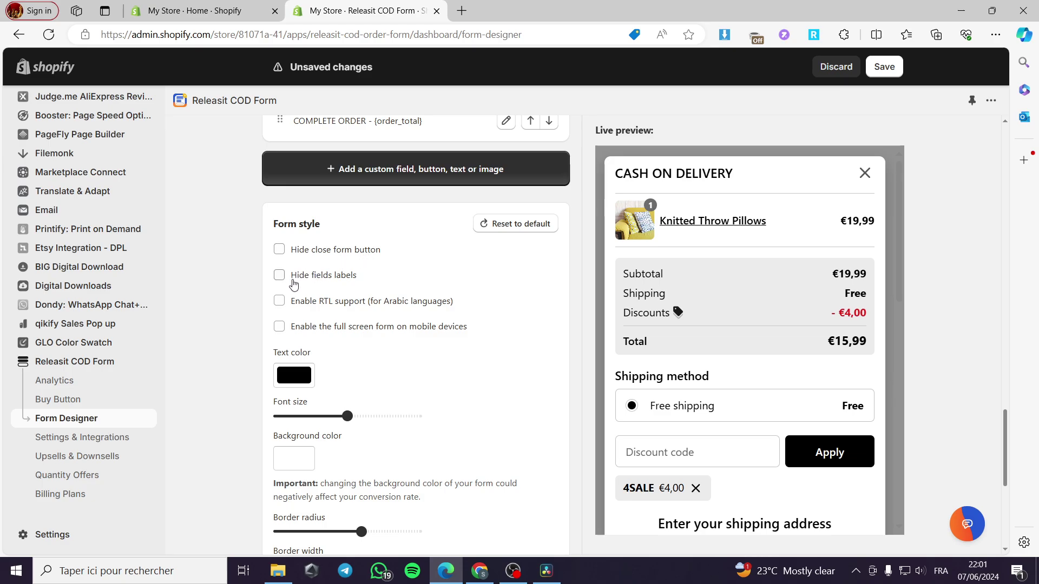
scroll(316, 305, "down", 1)
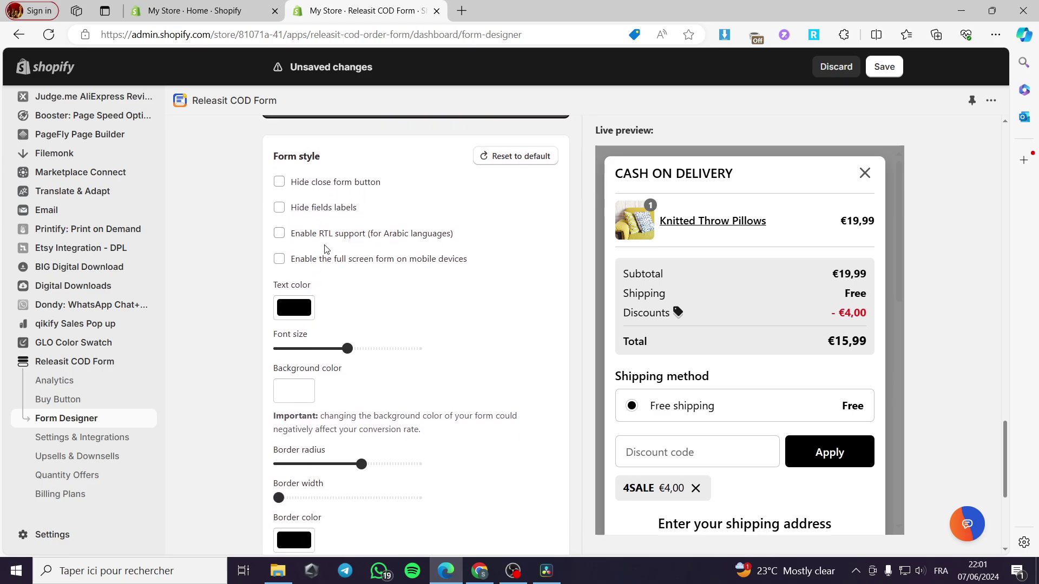
scroll(385, 309, "down", 3)
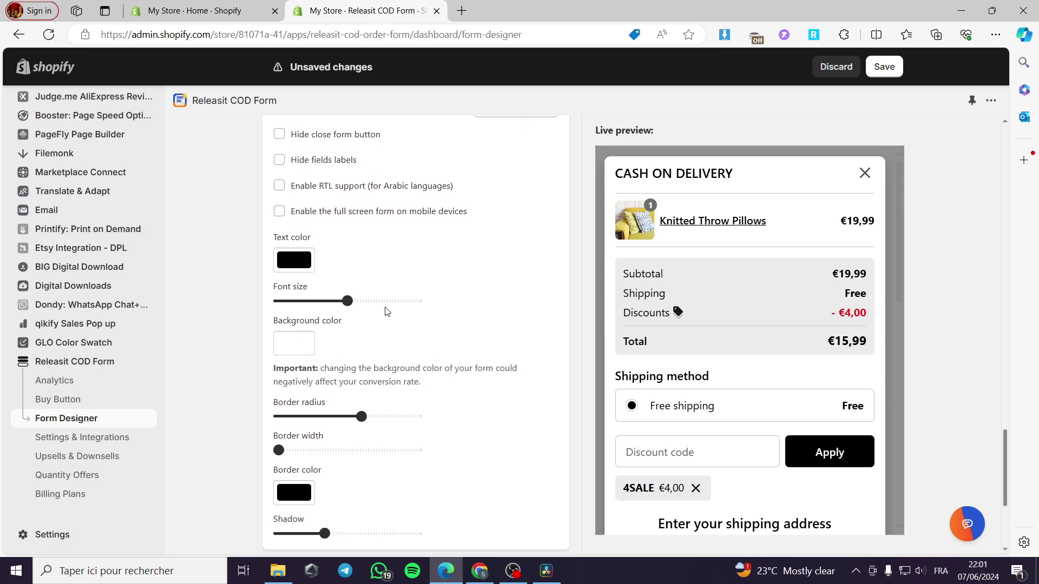
scroll(333, 260, "down", 2)
scroll(340, 283, "down", 1)
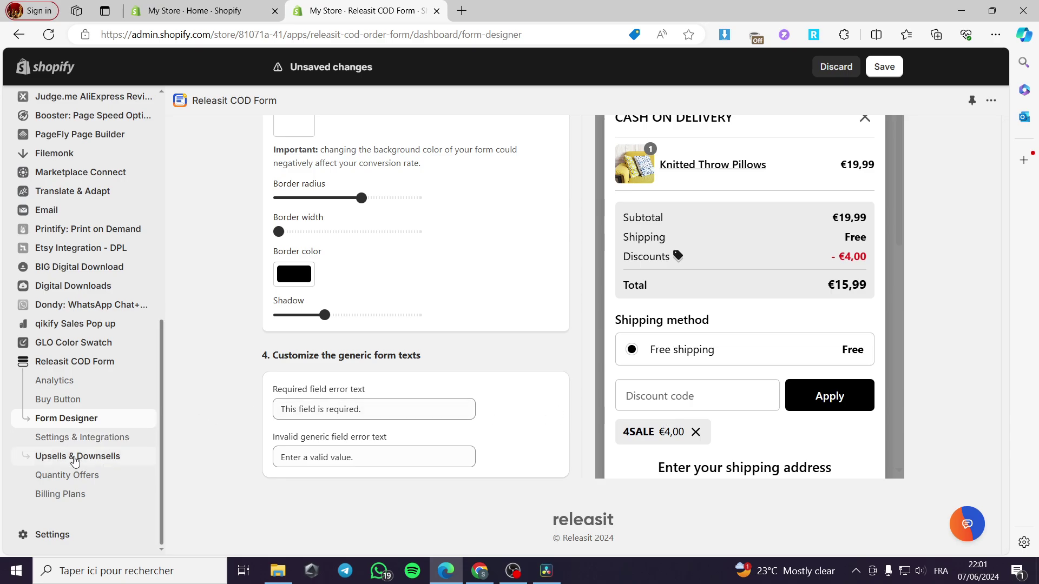
Step: Discard the unsaved form designer changes and go to Settings & Integrations
left_click(102, 437)
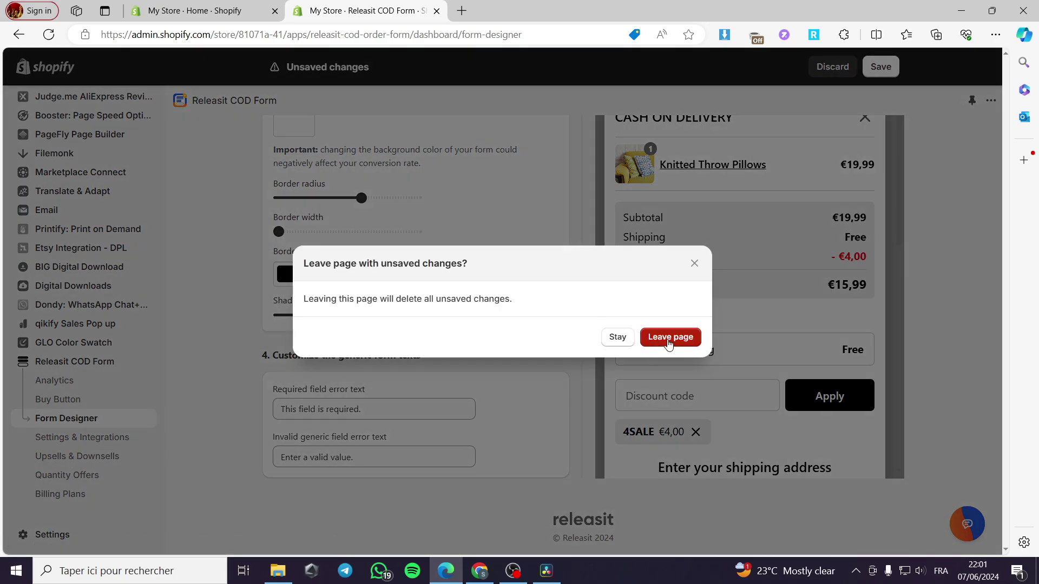
left_click(668, 340)
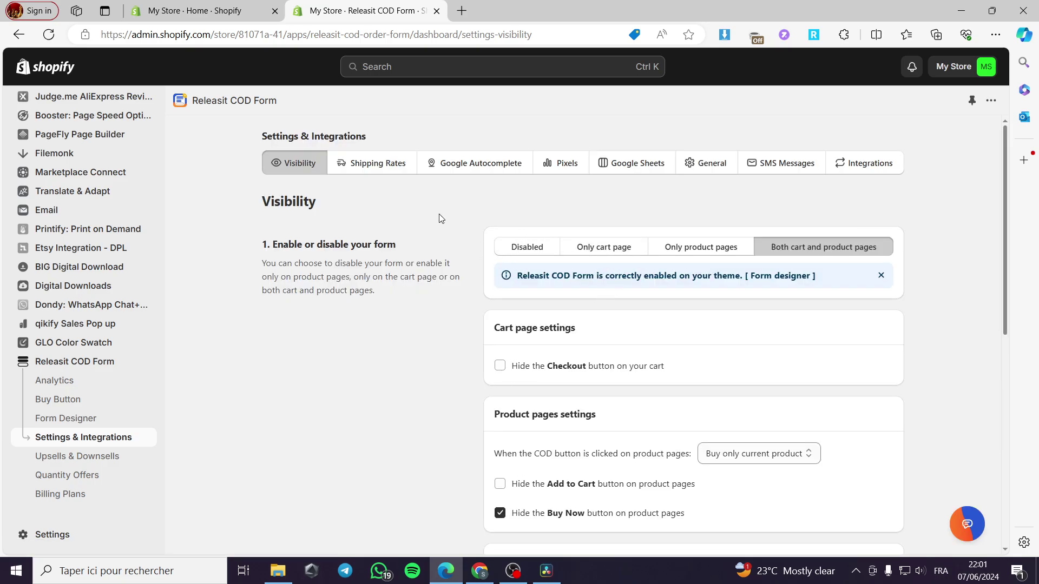
scroll(739, 332, "down", 6)
scroll(739, 332, "up", 6)
Step: Review the Upsells & Downsells page's One-Click Upsells, One-Tick Upsells and Downsells options down to the support contact
left_click(103, 457)
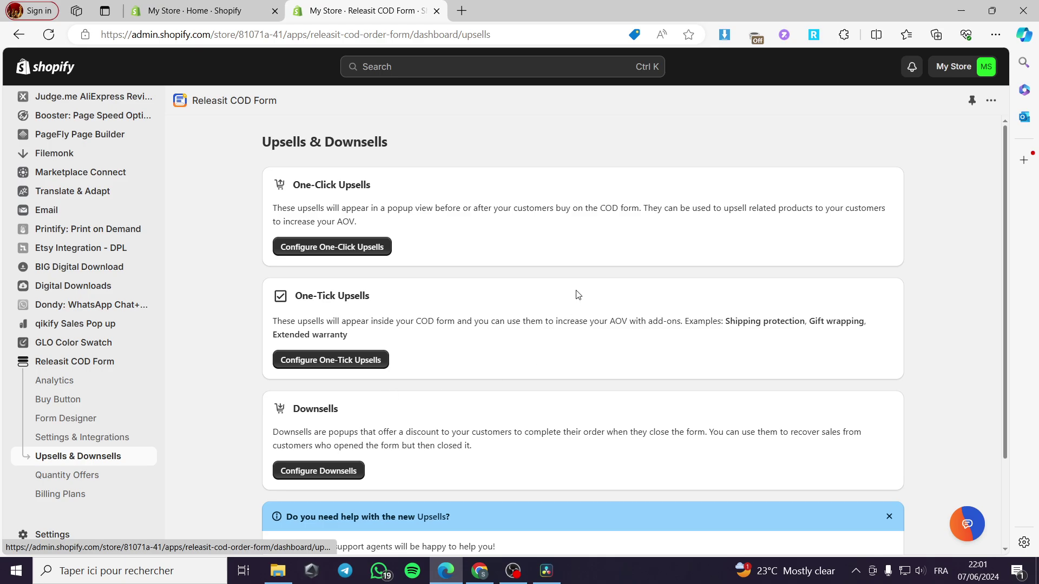
scroll(448, 260, "down", 2)
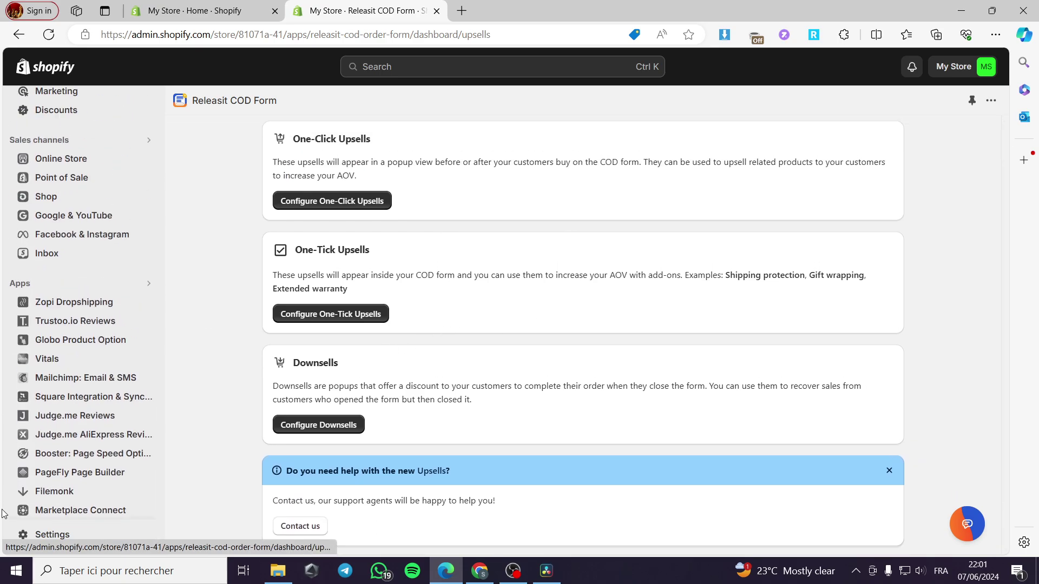
scroll(343, 388, "down", 2)
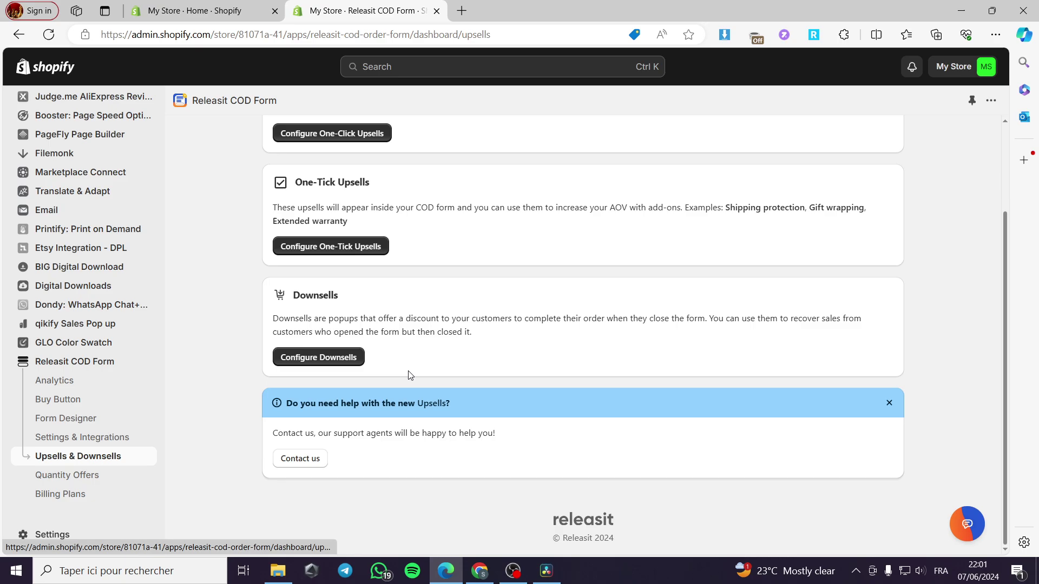
Step: In Quantity Offers, start a new offer and discard it, leaving the offers list empty
left_click(79, 479)
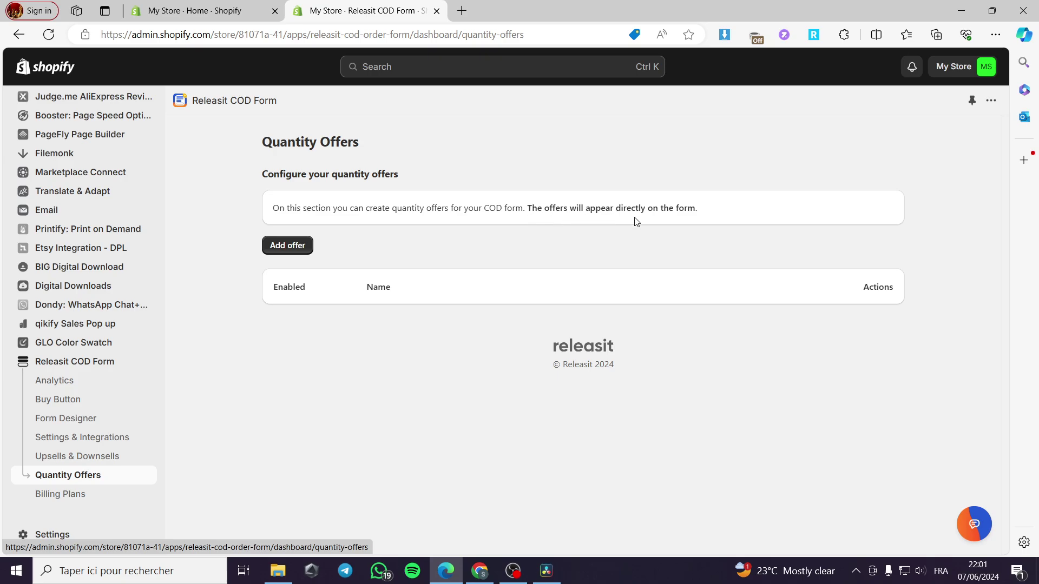
left_click(295, 252)
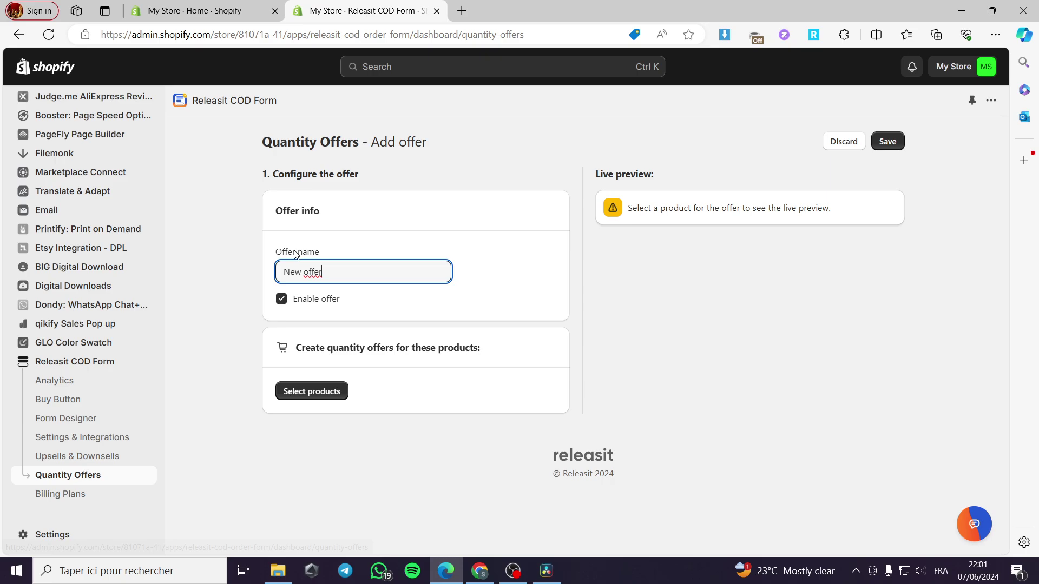
left_click(842, 144)
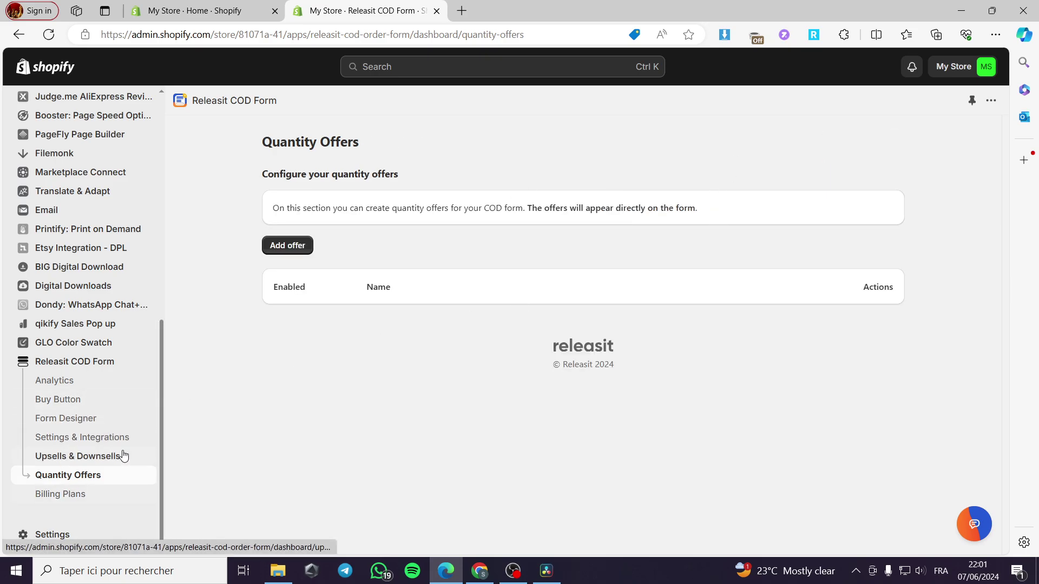
Step: Compare the current Forever Free plan with Premium $9.99 and Enterprise $29.99 in Billing Plans
left_click(59, 495)
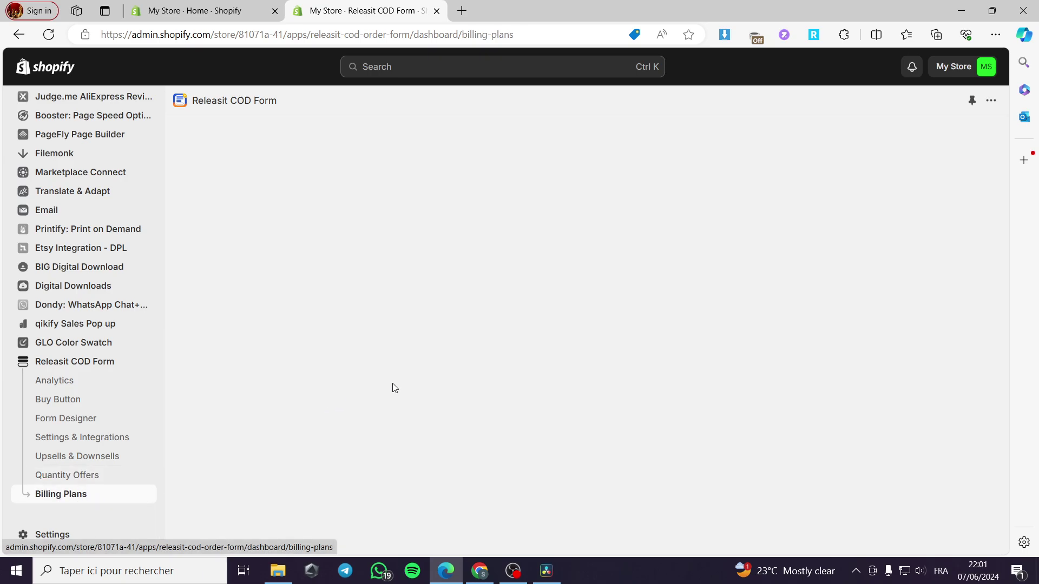
scroll(346, 289, "down", 4)
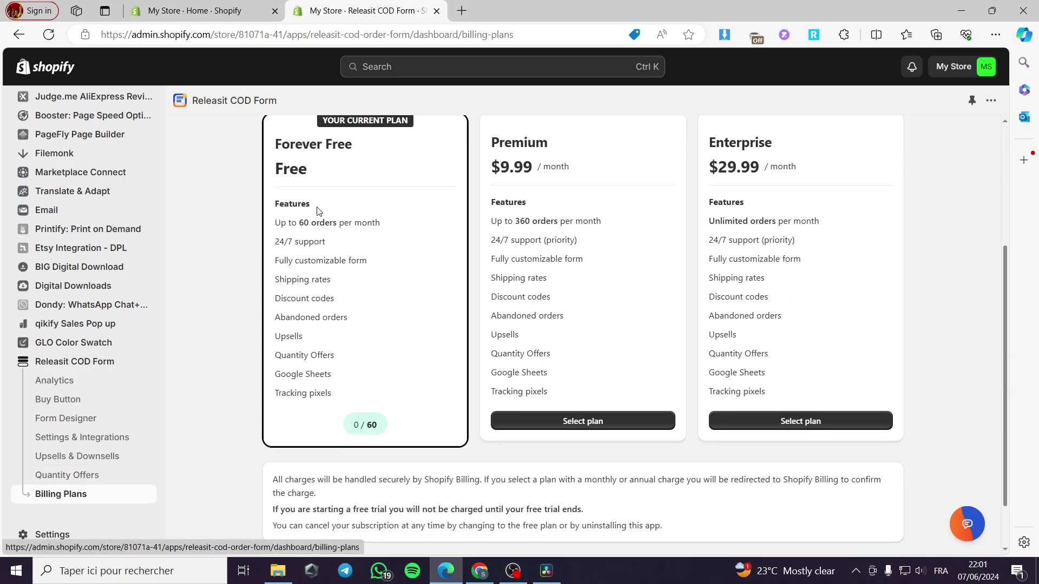
scroll(319, 211, "up", 1)
scroll(606, 221, "down", 1)
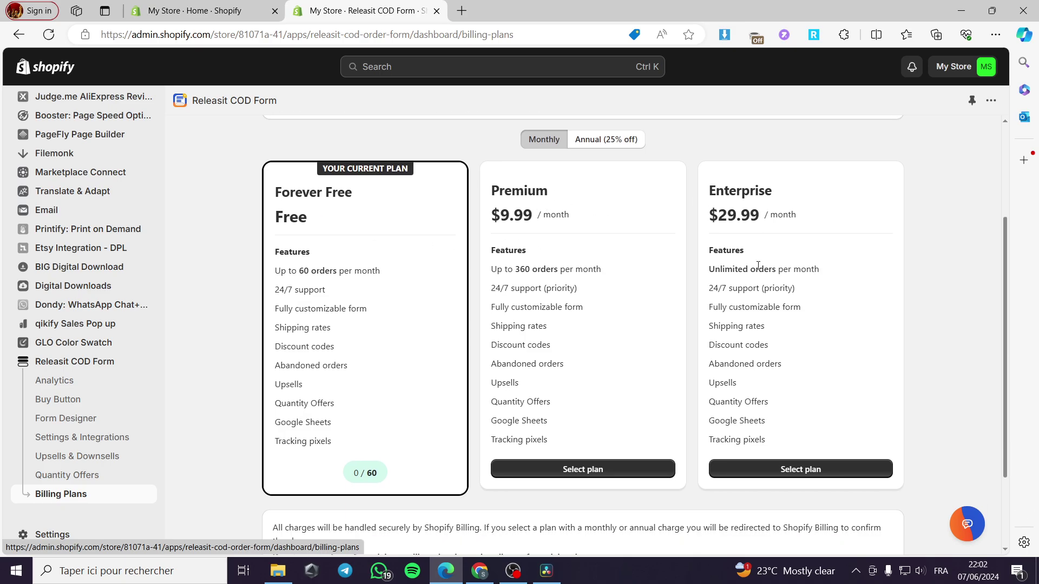
scroll(757, 268, "up", 3)
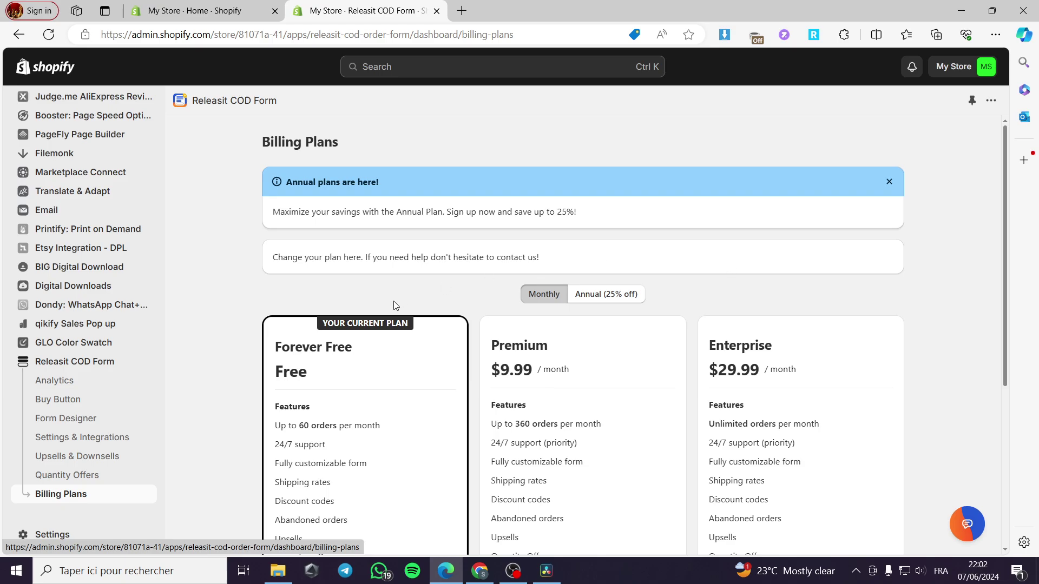
scroll(888, 234, "down", 3)
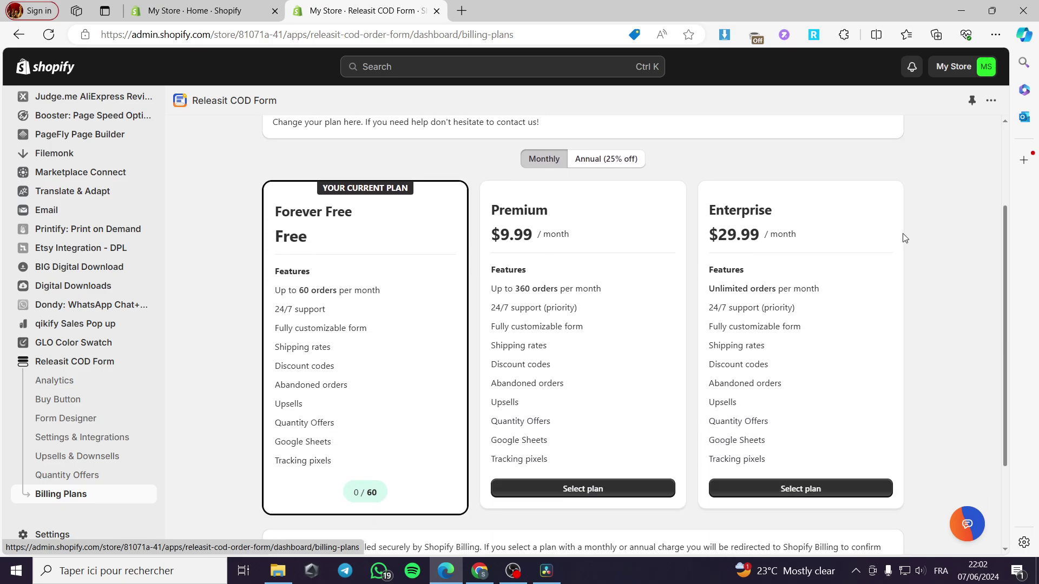
scroll(905, 238, "up", 3)
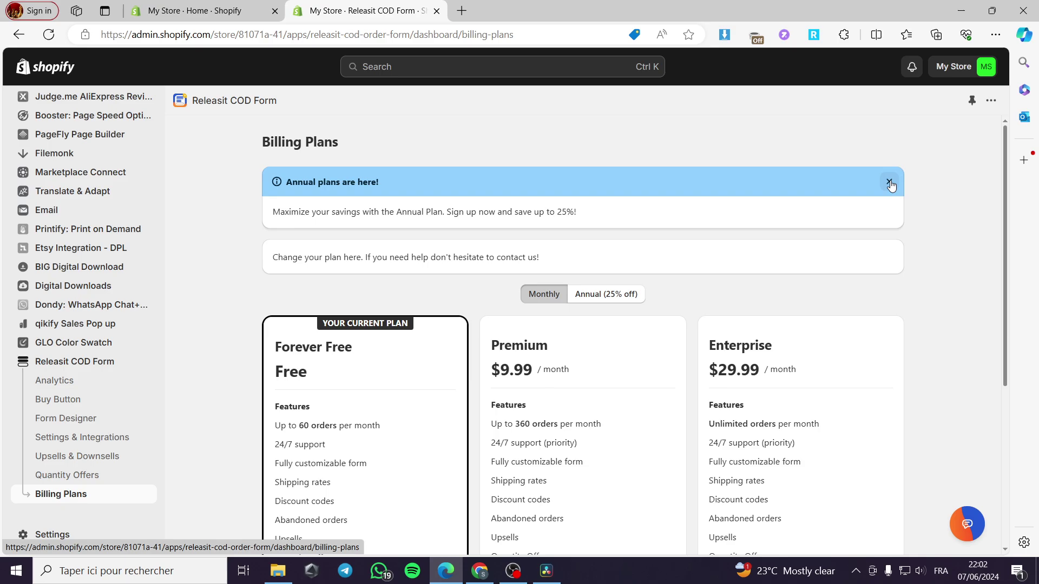